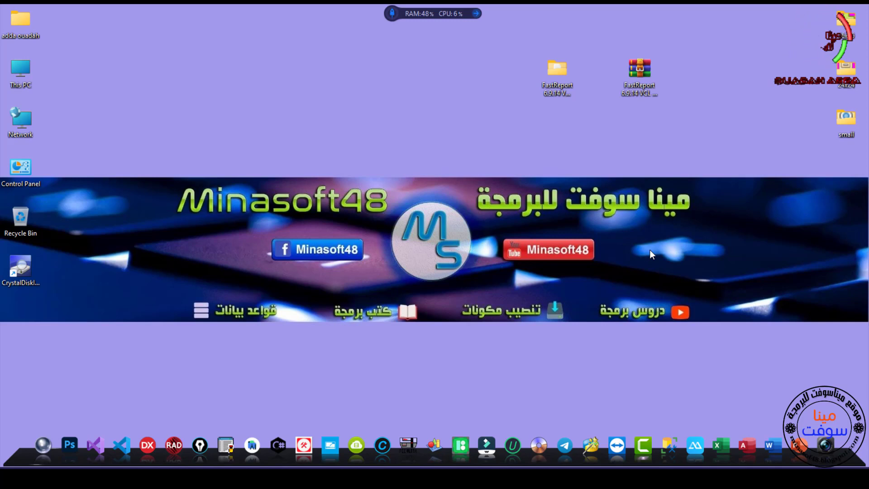
# - Move the FastReport 6.9.14 VCL Enterprise folder on the desktop well away from the archive of the same name
pyautogui.click(558, 82)
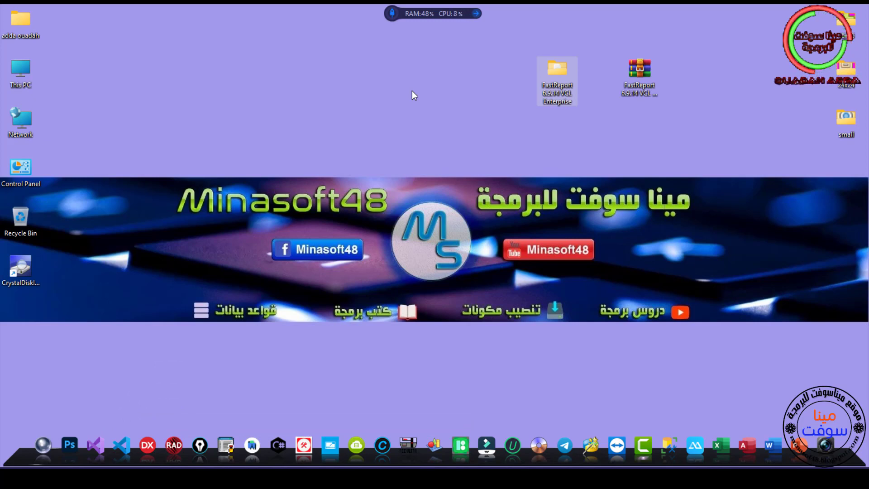
pyautogui.click(638, 90)
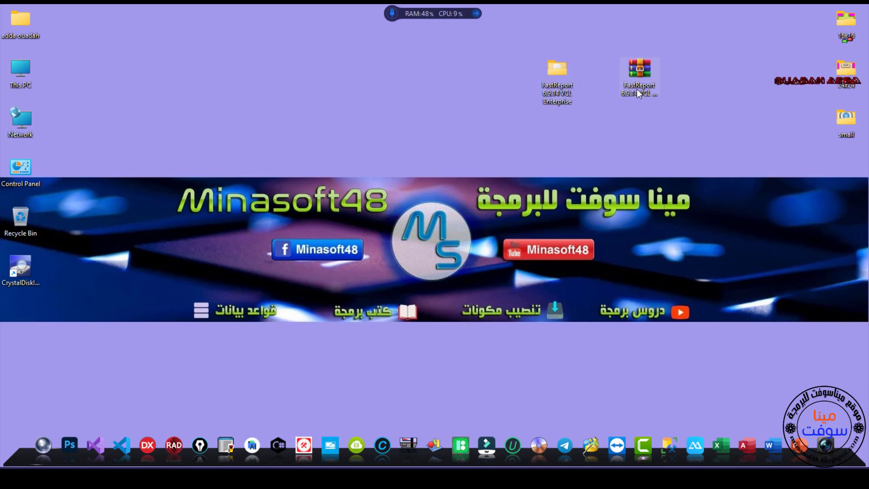
pyautogui.click(637, 90)
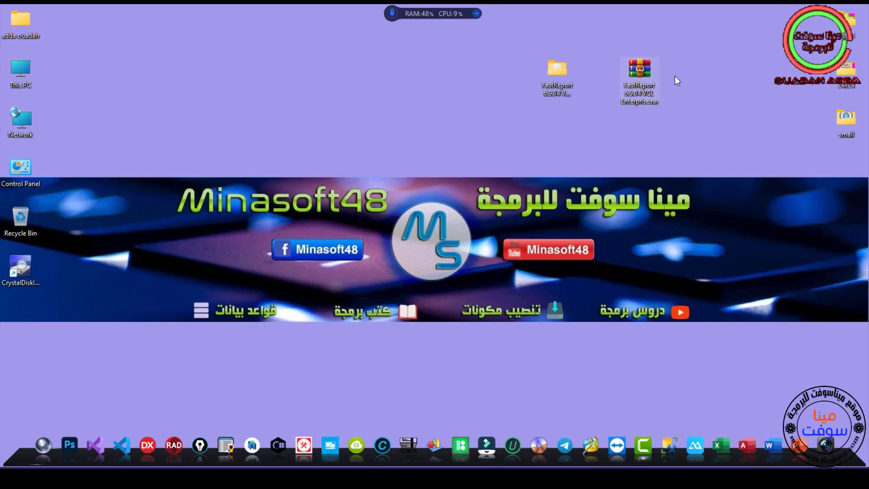
pyautogui.moveTo(572, 79); pyautogui.dragTo(240, 59)
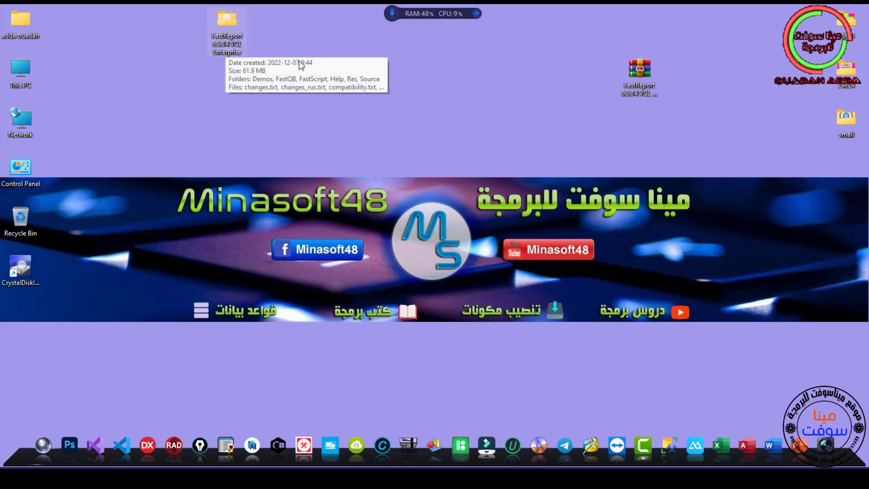
# - Cut the FastReport 6.9.14 VCL Enterprise folder from the desktop and paste it into C:\Program Files (x86)
pyautogui.rightClick(228, 37)
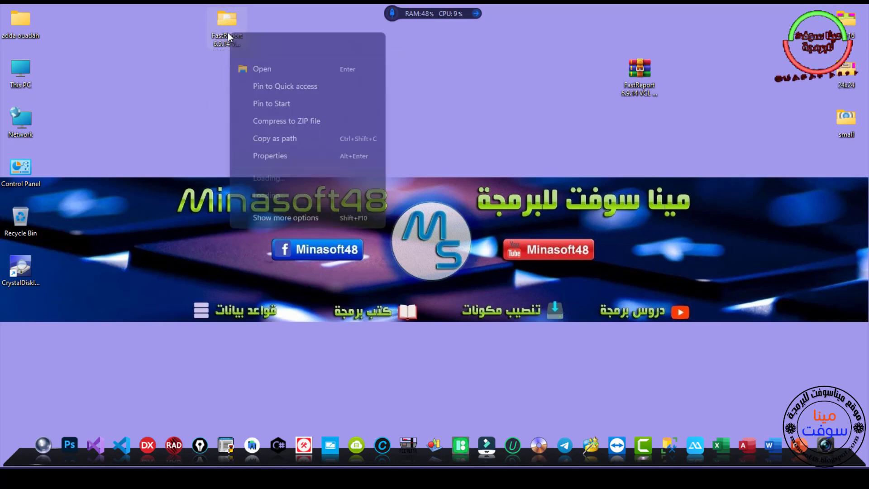
pyautogui.click(238, 48)
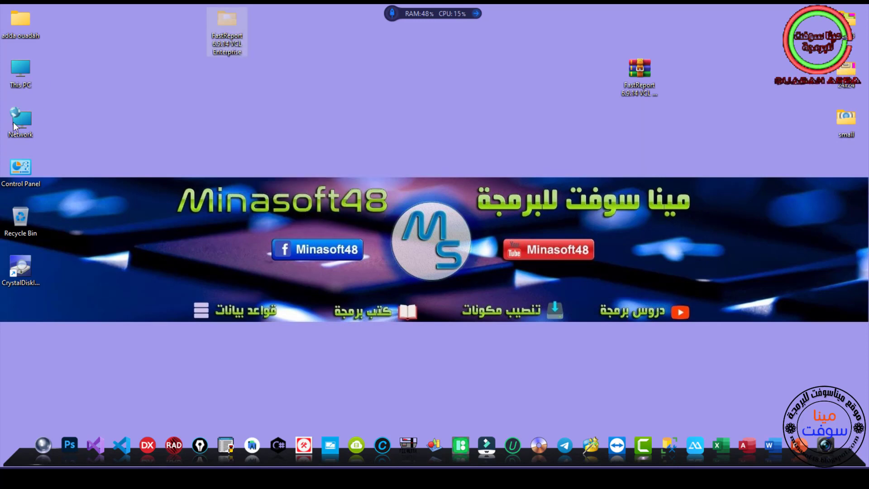
pyautogui.doubleClick(27, 82)
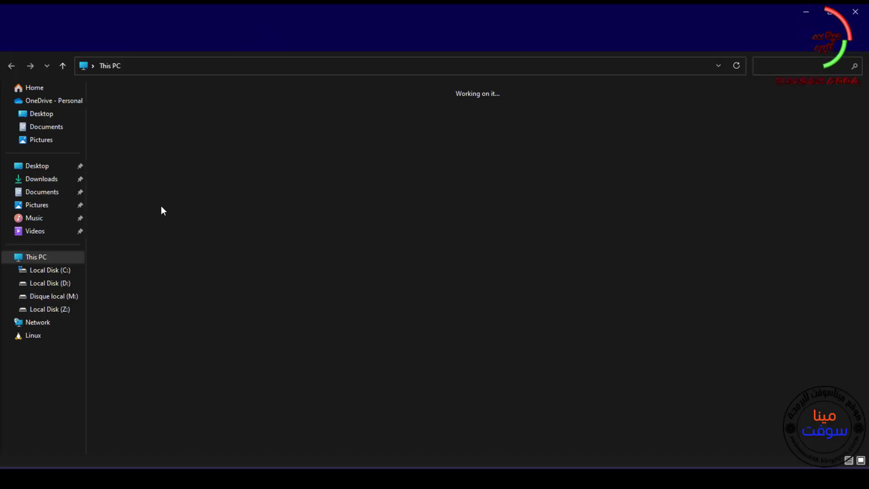
pyautogui.doubleClick(156, 113)
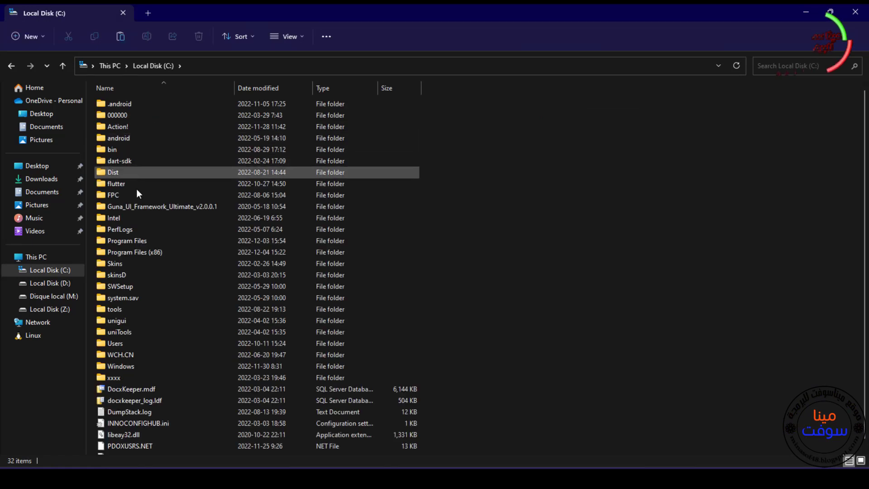
pyautogui.doubleClick(136, 252)
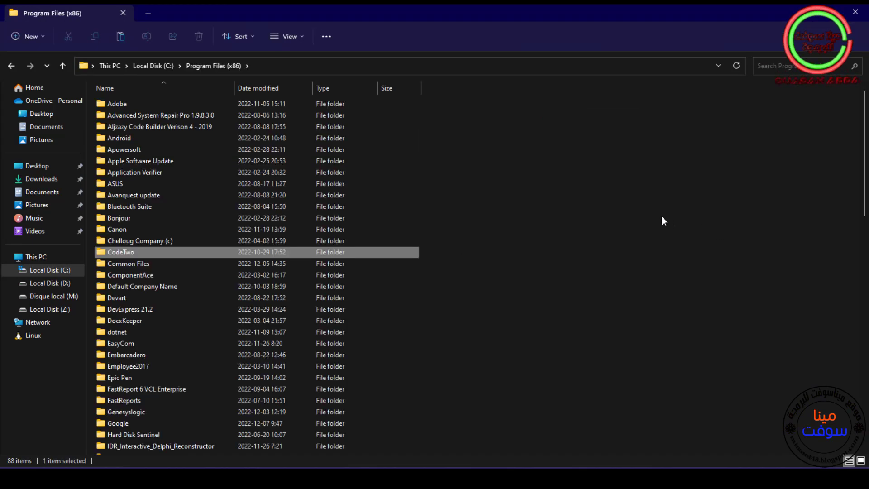
pyautogui.rightClick(618, 189)
pyautogui.click(633, 202)
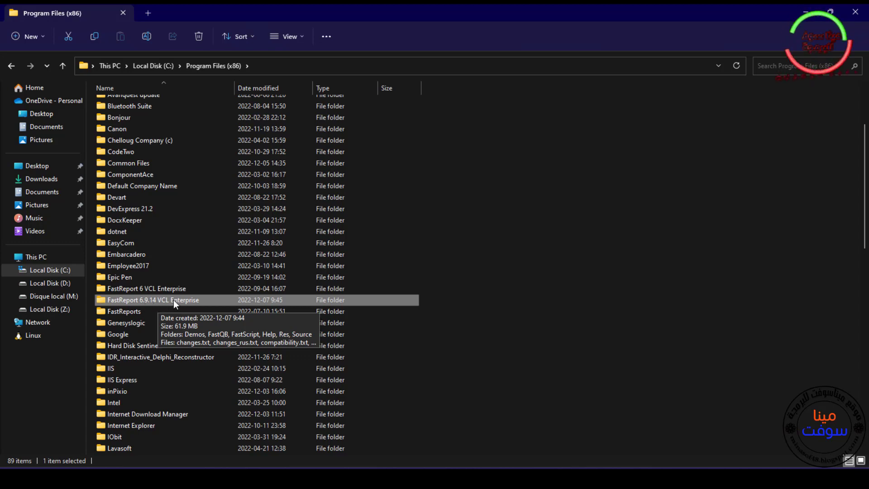
# - Run mkall.bat as administrator from the Res\Arabic folder inside the FastReport 6.9.14 VCL Enterprise folder
pyautogui.doubleClick(173, 300)
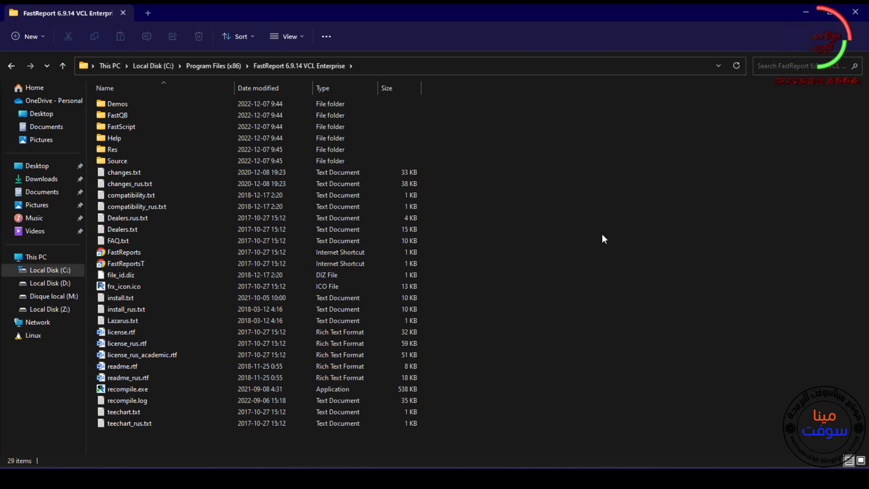
pyautogui.doubleClick(114, 151)
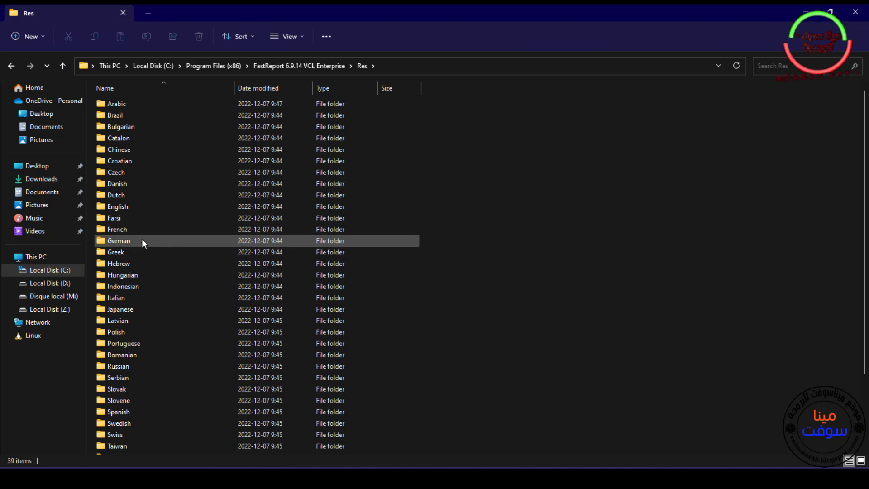
pyautogui.doubleClick(118, 104)
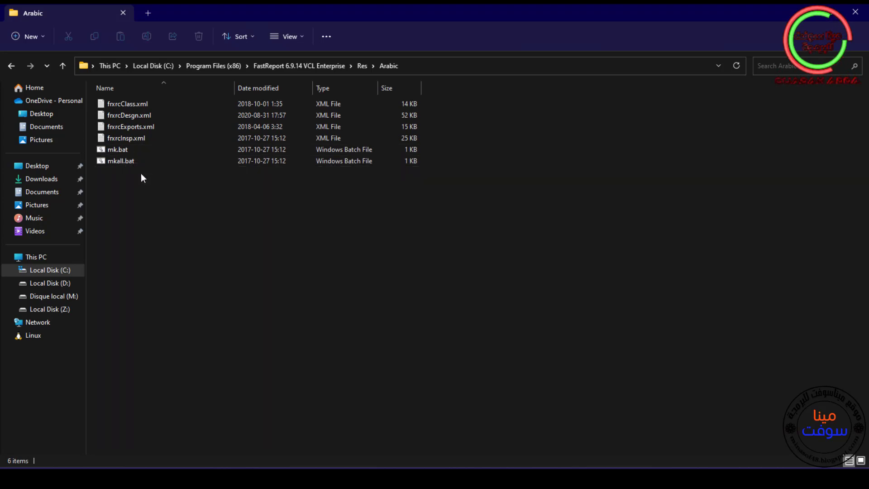
pyautogui.click(123, 162)
pyautogui.rightClick(123, 162)
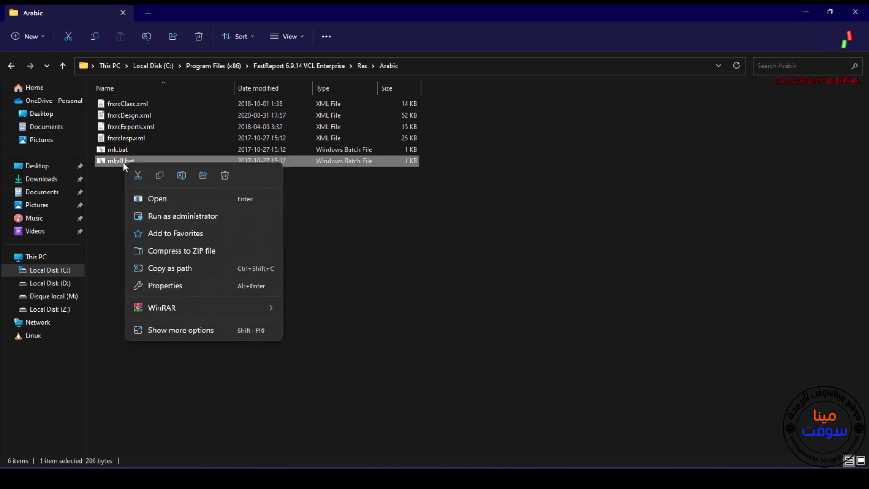
pyautogui.click(167, 217)
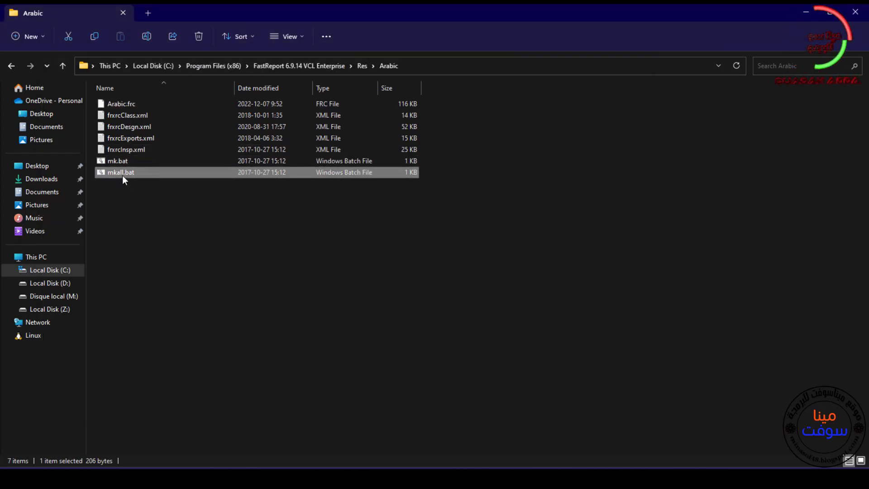
# - Run mk.bat as administrator in the Arabic resource folder
pyautogui.click(119, 164)
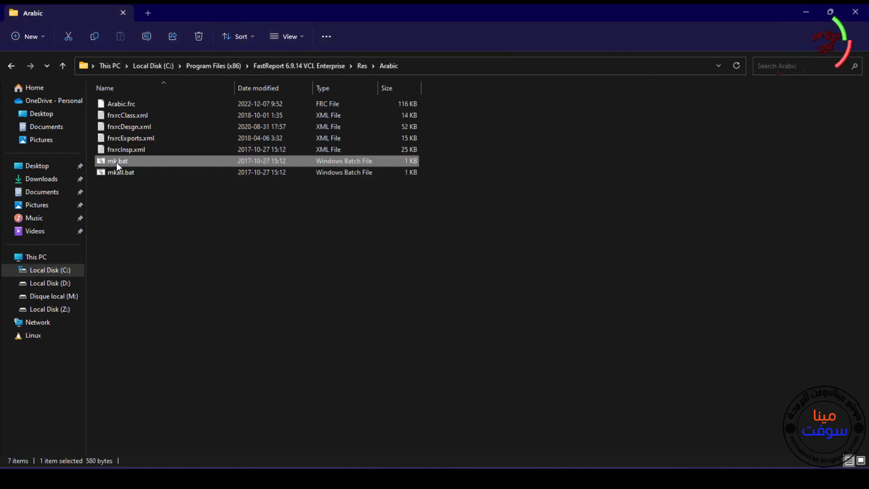
pyautogui.rightClick(116, 162)
pyautogui.click(164, 218)
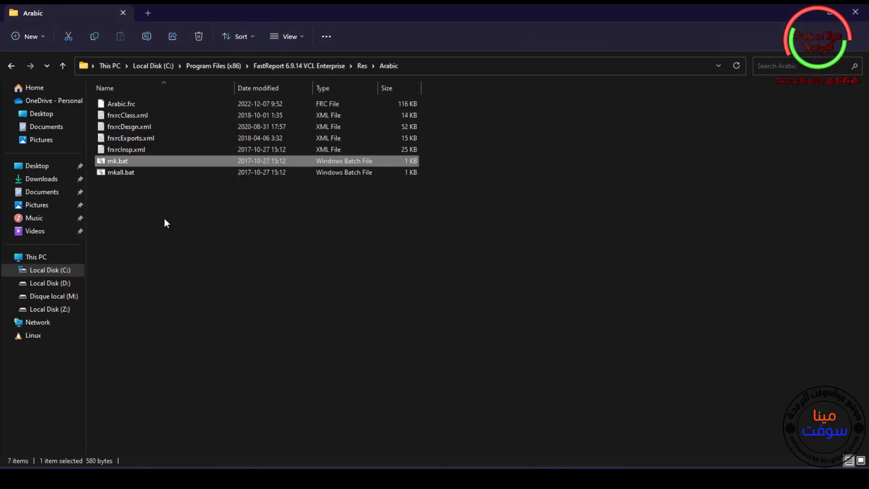
pyautogui.click(189, 246)
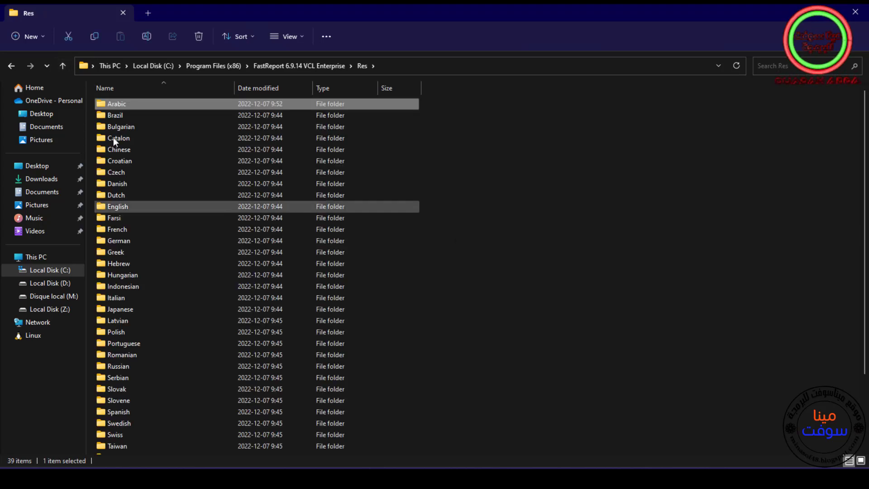
# - Return to the FastReport 6.9.14 VCL Enterprise folder, run recompile.exe as administrator and continue past the wizard's warning
pyautogui.click(63, 66)
pyautogui.click(558, 251)
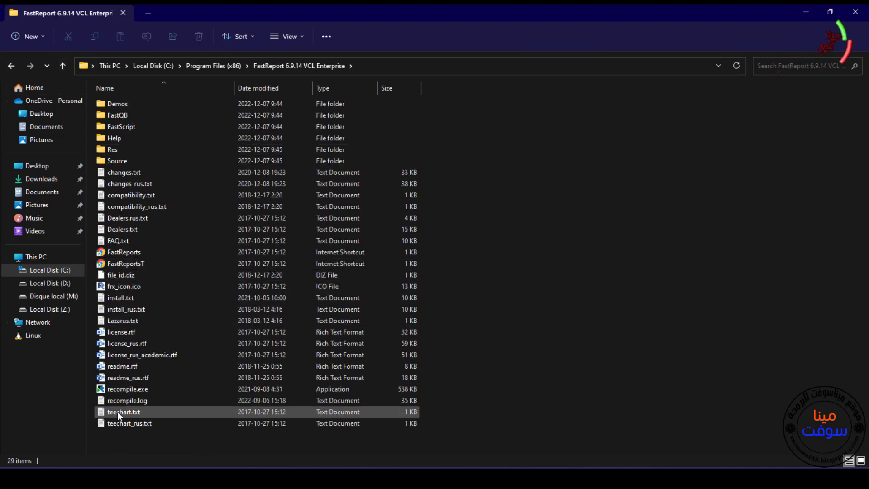
pyautogui.doubleClick(121, 390)
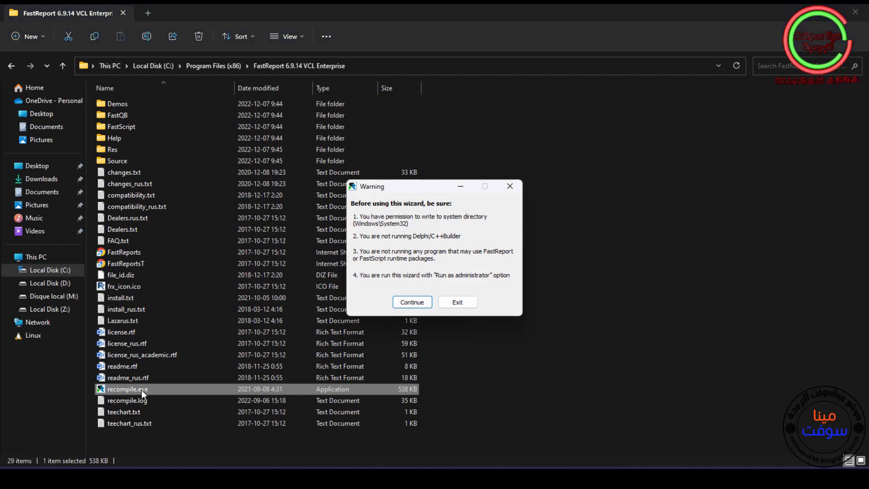
pyautogui.click(443, 302)
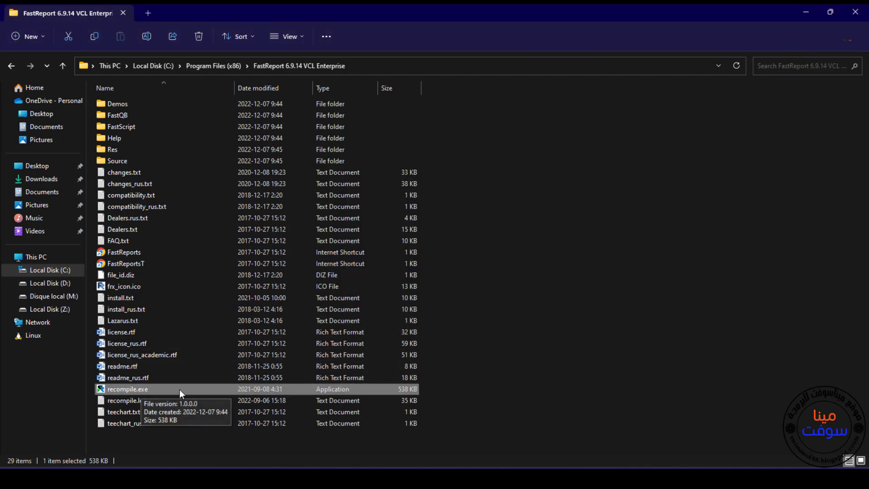
pyautogui.rightClick(138, 388)
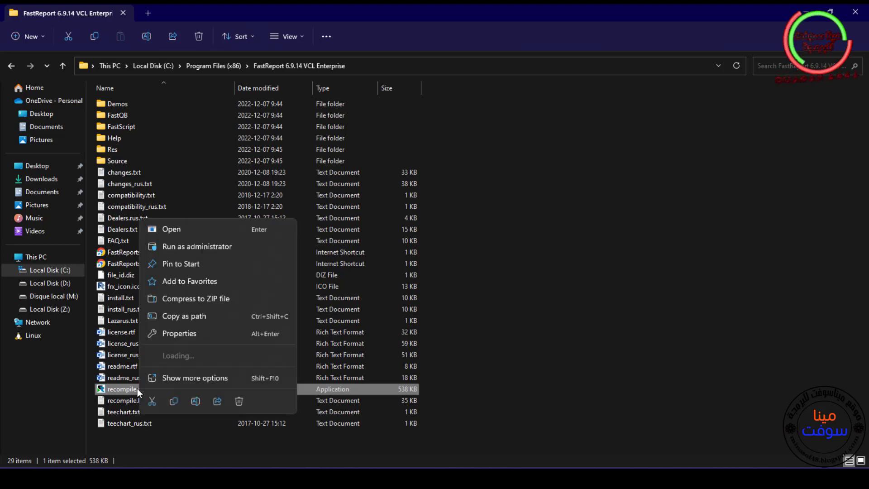
pyautogui.click(202, 246)
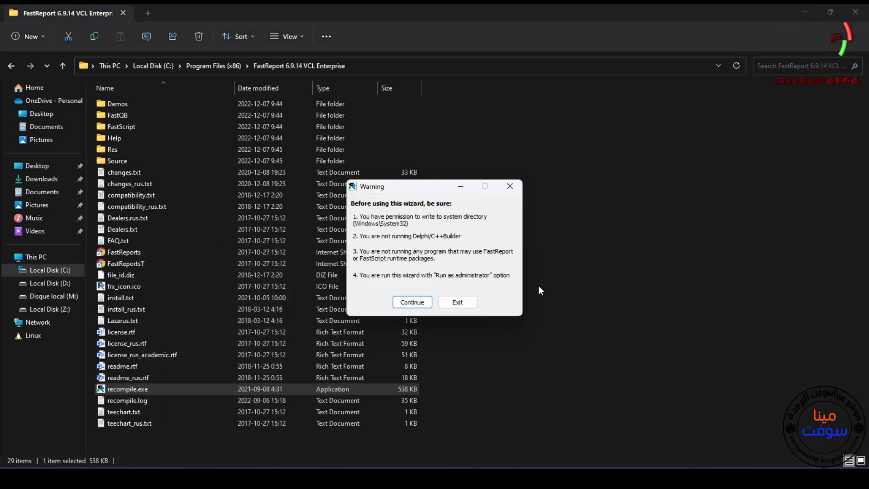
pyautogui.click(417, 303)
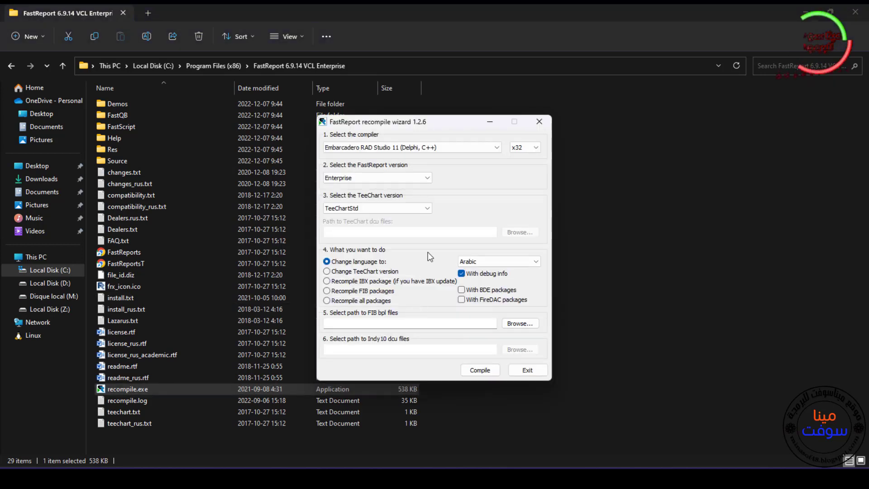
# - Choose Embarcadero RAD Studio 11 (Delphi, C++) as compiler with Arabic as language, and include the BDE and FireDAC packages
pyautogui.click(447, 149)
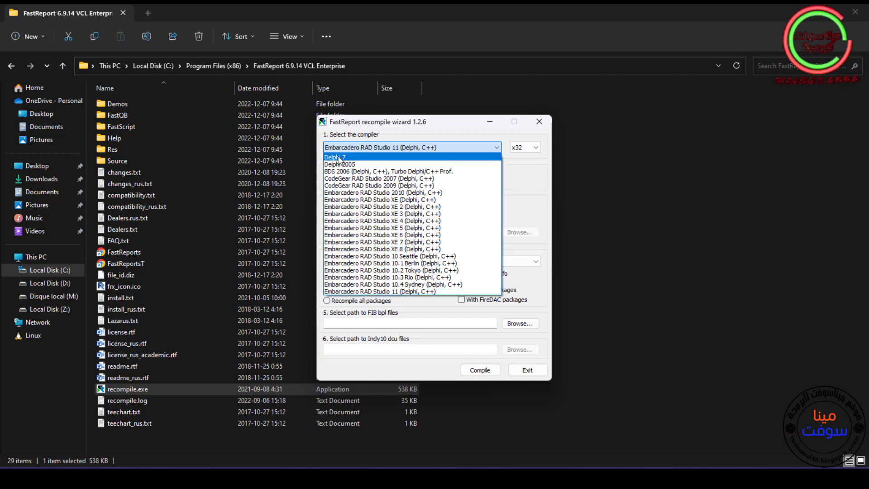
pyautogui.click(410, 292)
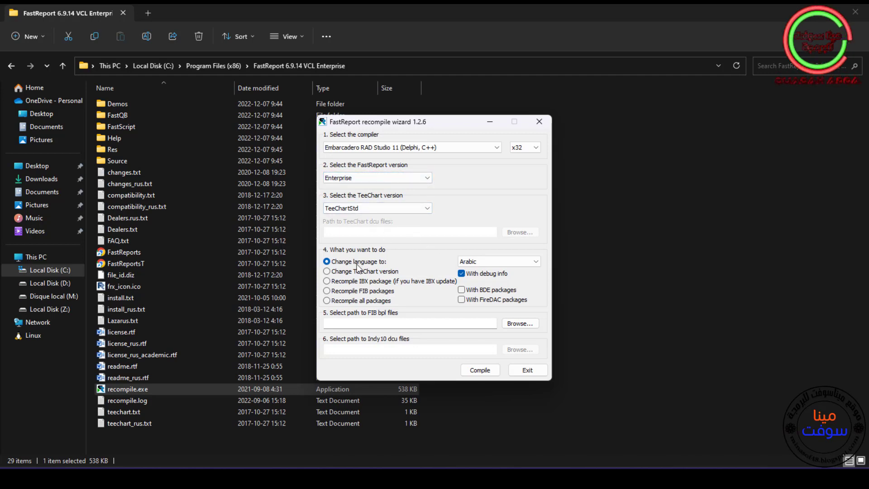
pyautogui.click(492, 264)
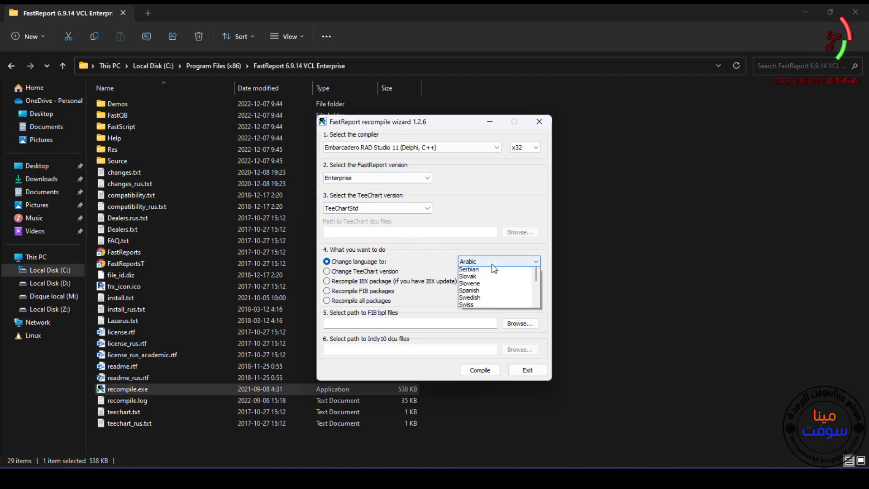
pyautogui.click(492, 264)
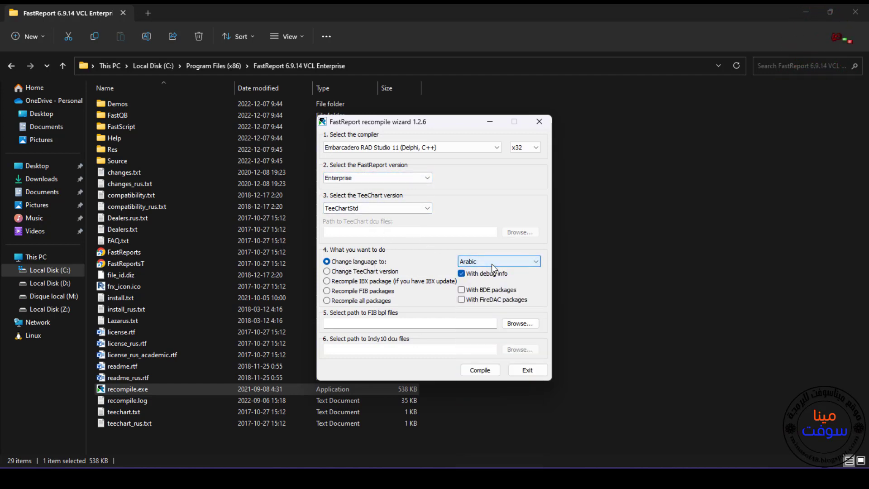
pyautogui.click(470, 301)
pyautogui.click(462, 290)
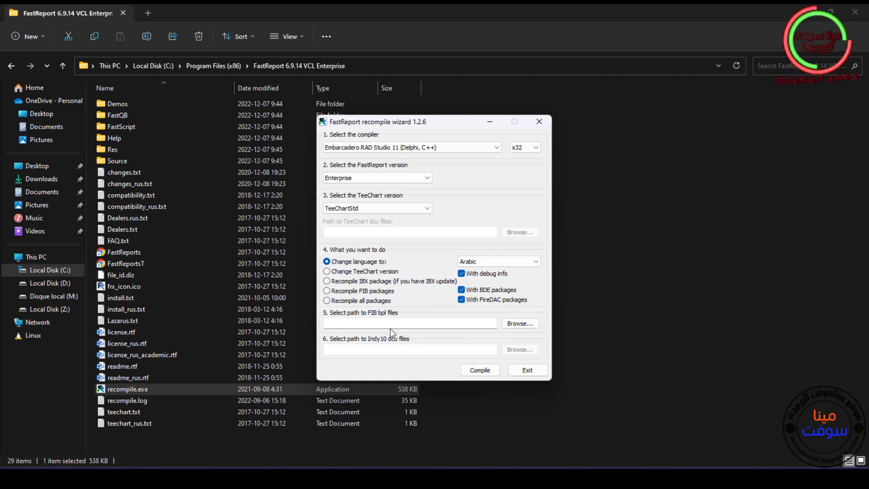
# - Compile with the Change language option set to Arabic and dismiss the completion message
pyautogui.click(347, 263)
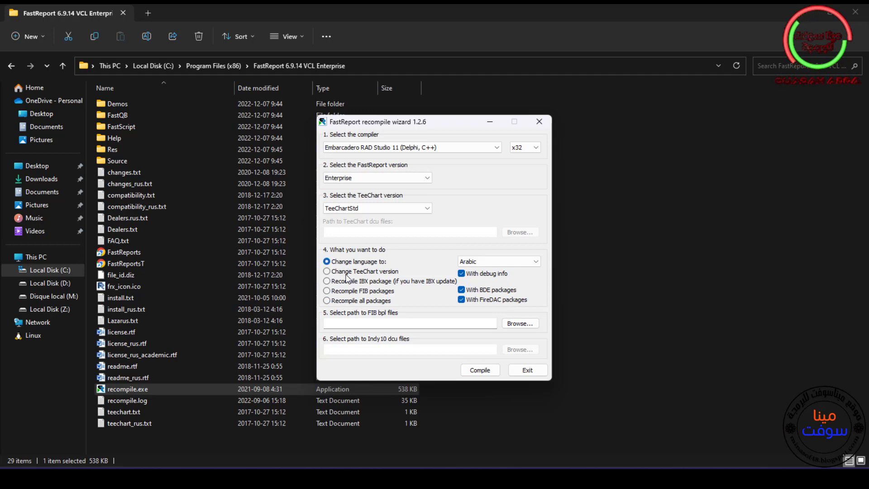
pyautogui.click(486, 371)
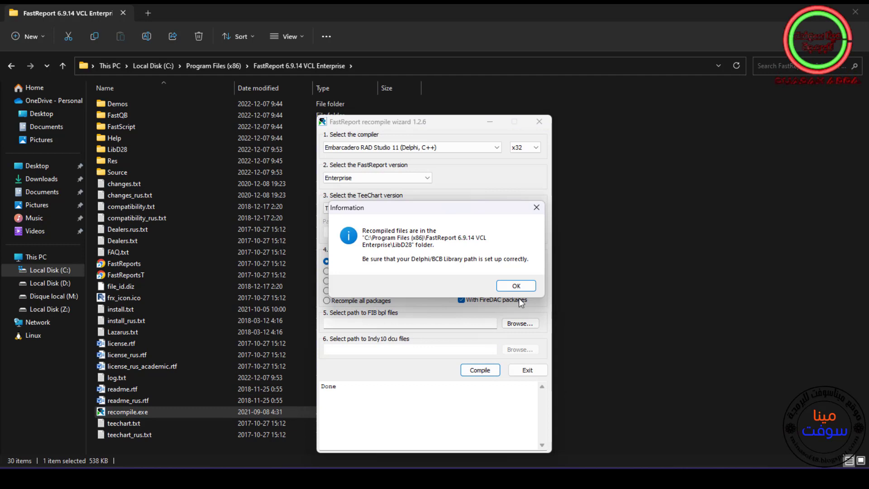
pyautogui.click(518, 286)
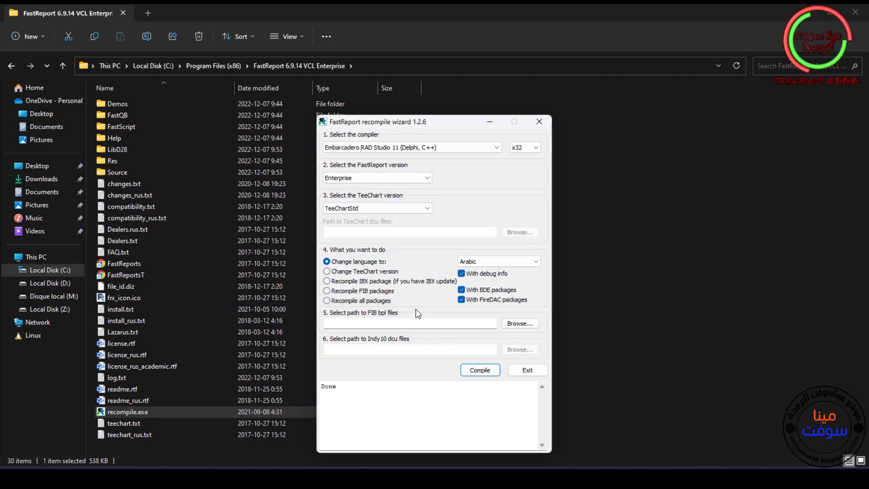
# - Recompile all FastReport packages and dismiss the completion message
pyautogui.click(326, 301)
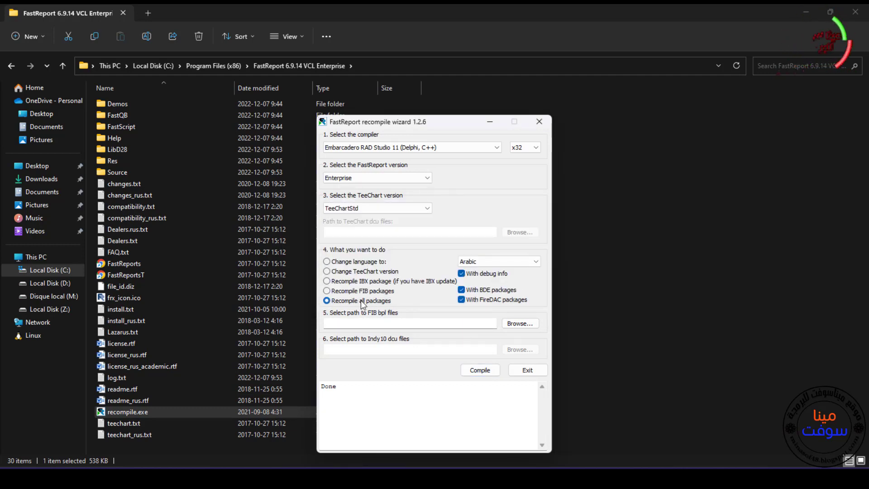
pyautogui.click(481, 371)
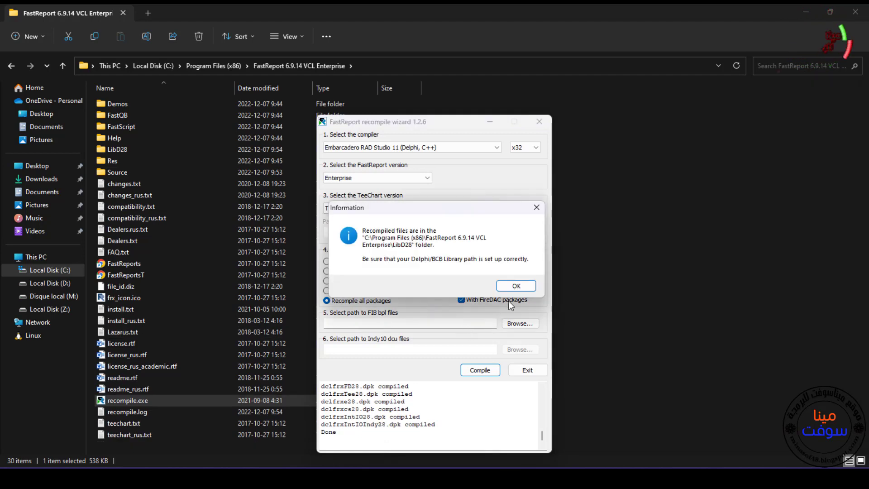
pyautogui.click(515, 286)
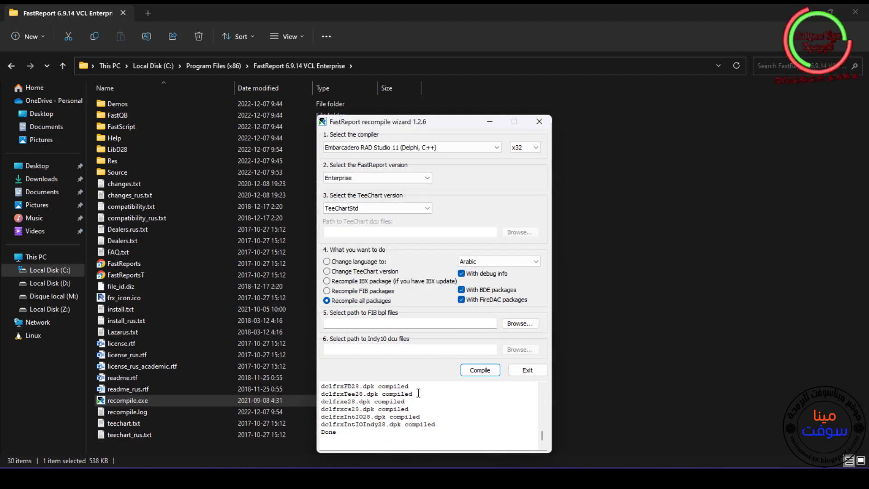
# - Exit the recompile wizard and look through the compiled files in the LibD28 folder
pyautogui.click(526, 372)
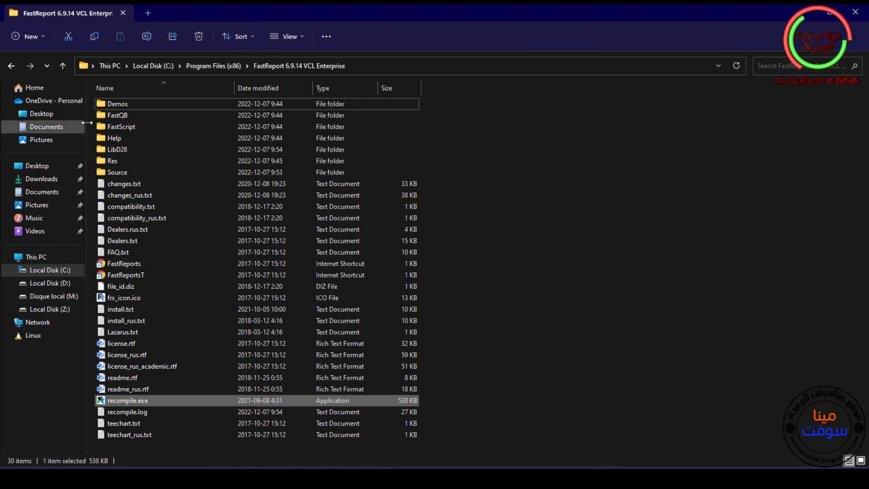
pyautogui.doubleClick(123, 151)
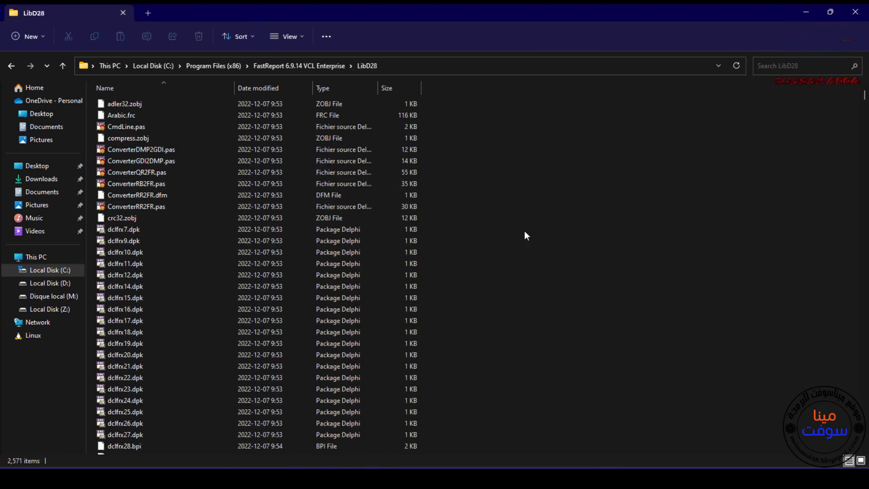
pyautogui.scroll(-20, 527, 232)
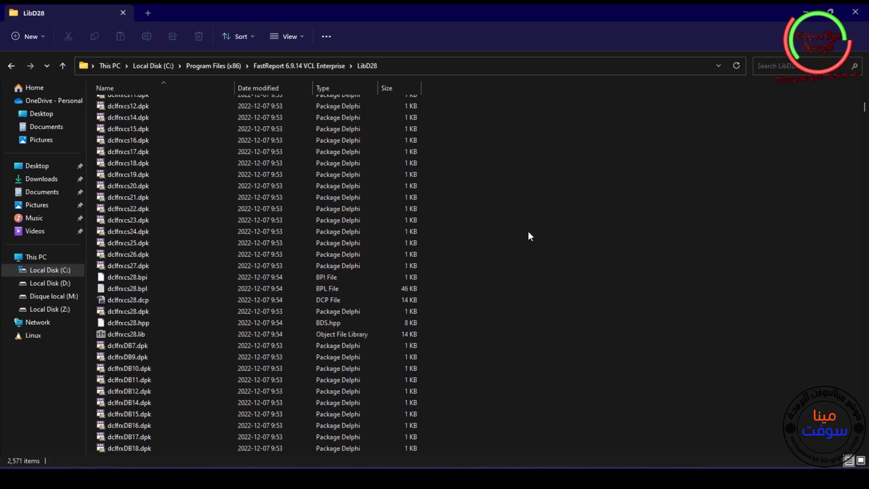
pyautogui.scroll(-20, 528, 232)
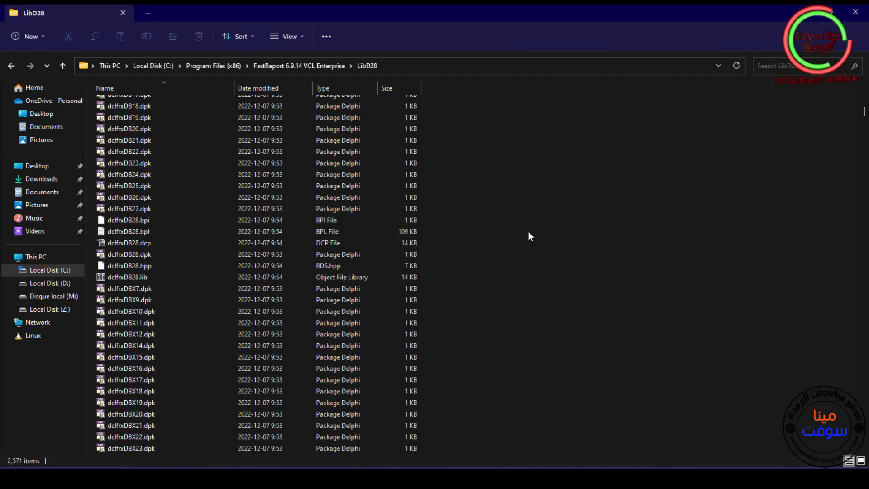
pyautogui.click(67, 67)
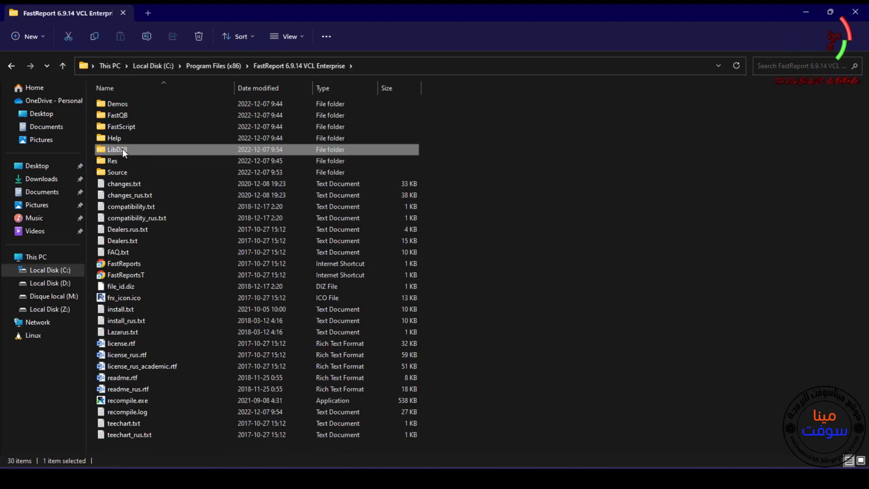
# - Copy the full path of the LibD28 folder and close the file window
pyautogui.doubleClick(120, 150)
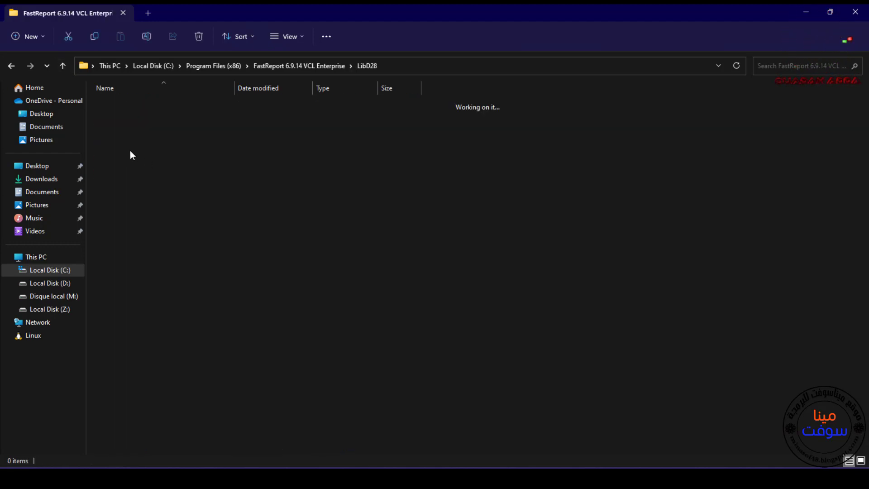
pyautogui.click(408, 67)
pyautogui.rightClick(256, 67)
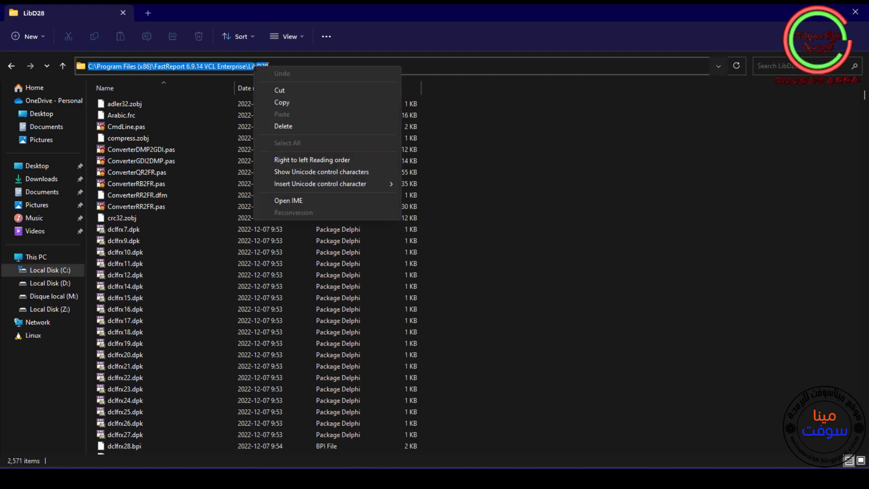
pyautogui.click(284, 102)
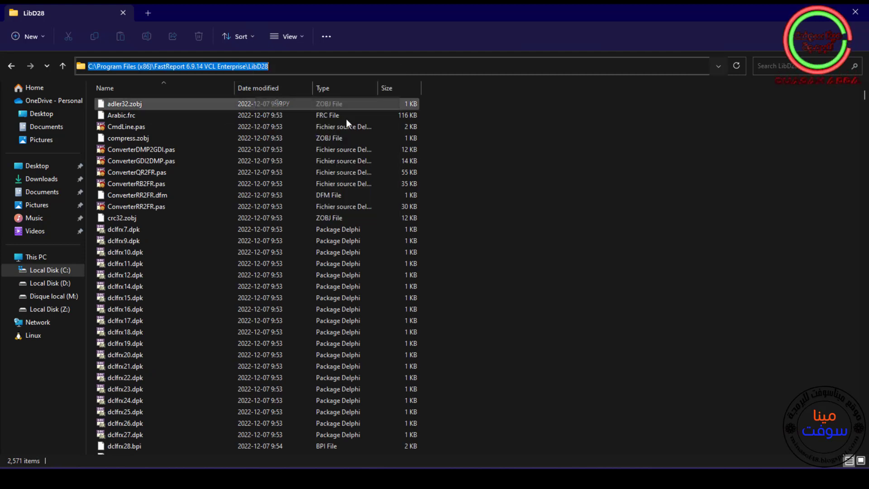
pyautogui.click(852, 17)
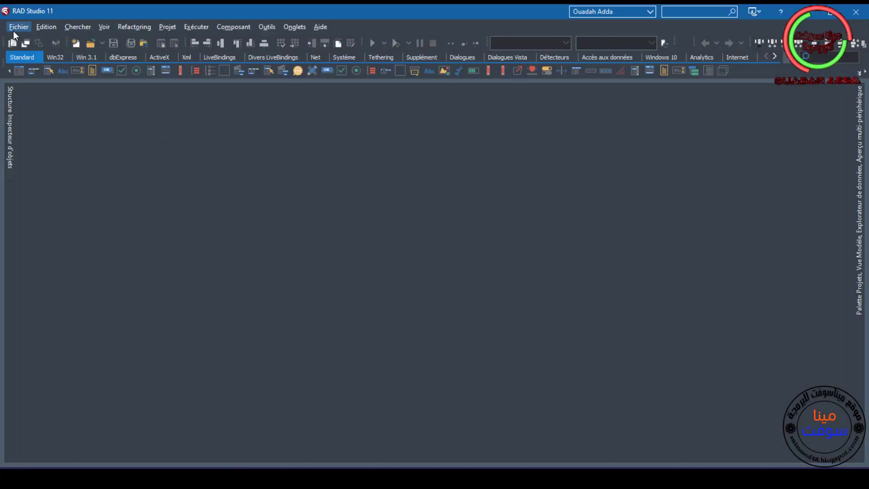
# - In RAD Studio 11, open the Delphi library (Bibliothèque) settings in the IDE options
pyautogui.click(270, 26)
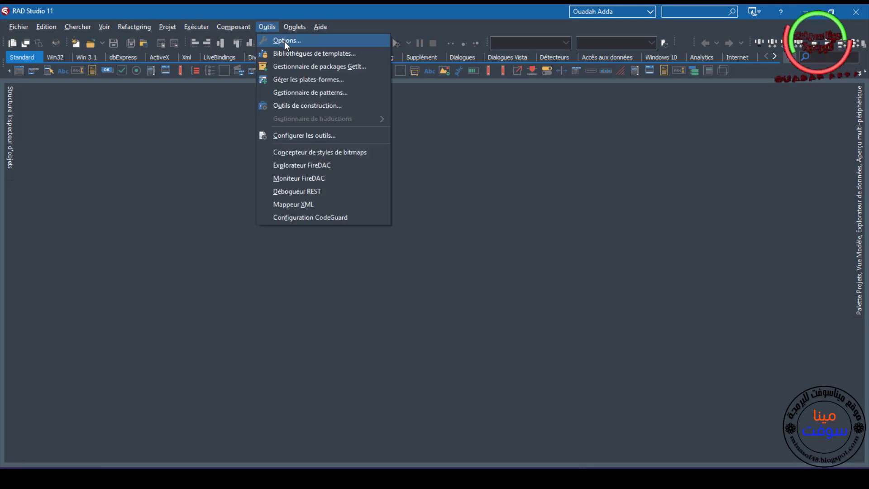
pyautogui.click(284, 41)
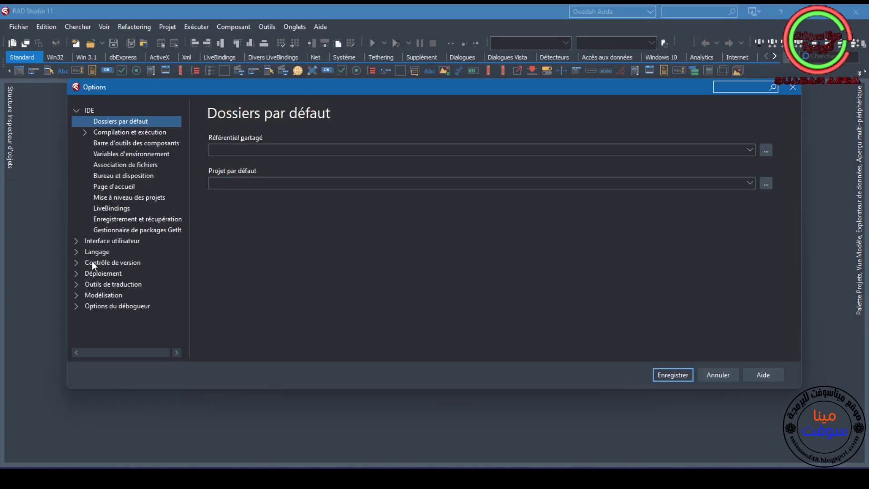
pyautogui.click(94, 252)
pyautogui.click(85, 273)
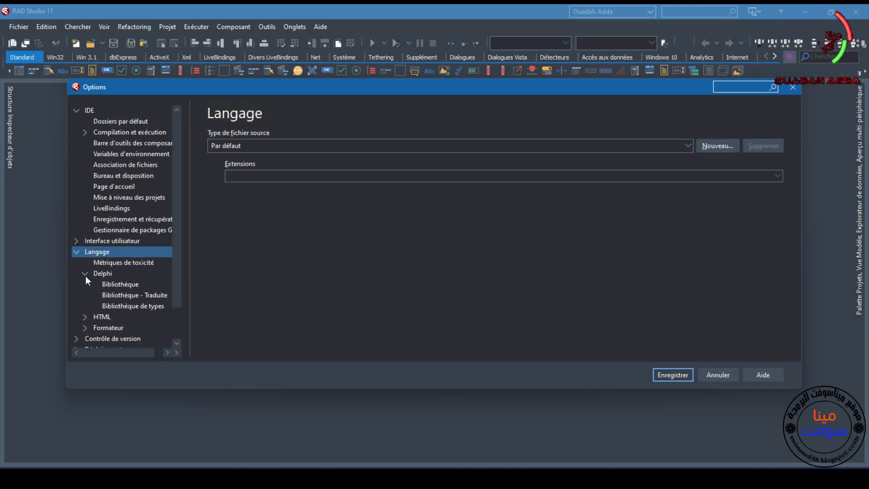
pyautogui.click(116, 284)
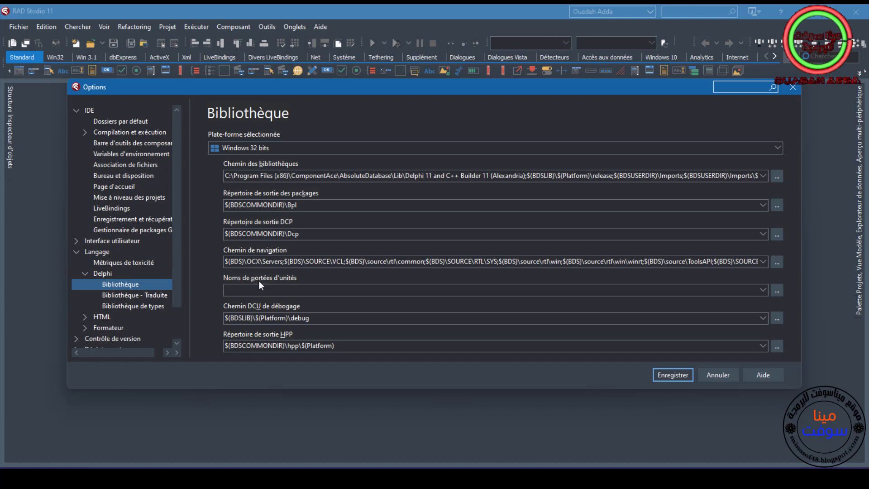
# - Add the copied path C:\Program Files (x86)\FastReport 6.9.14 VCL Enterprise\LibD28 to the library path list and confirm it
pyautogui.click(777, 177)
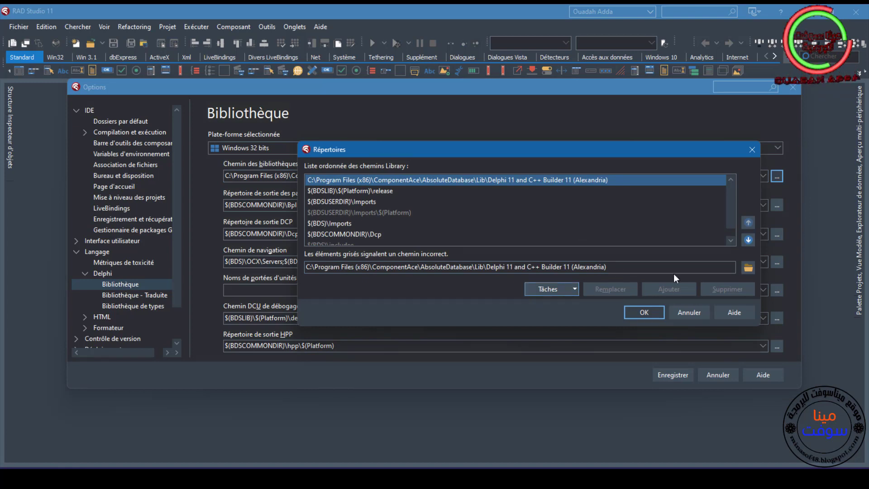
pyautogui.click(749, 268)
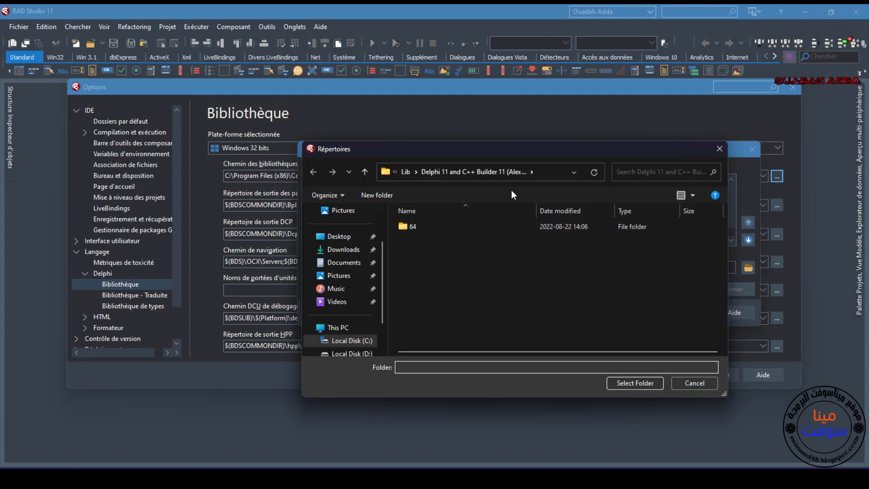
pyautogui.click(465, 174)
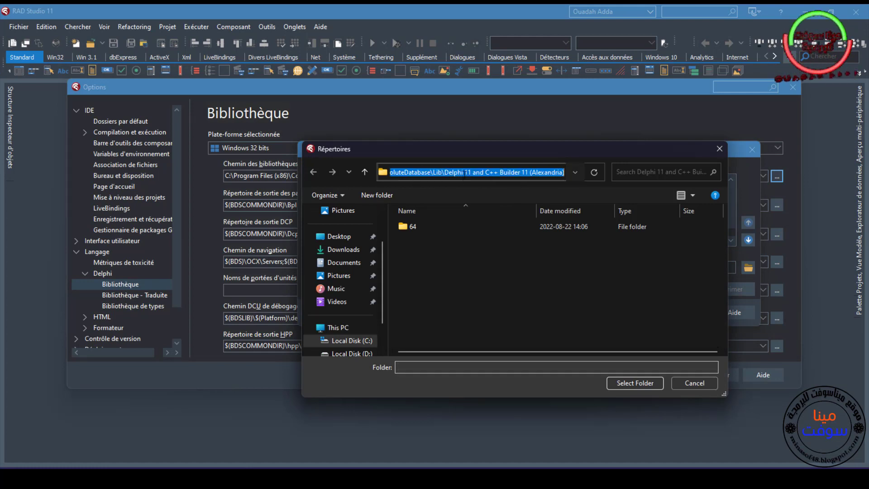
pyautogui.rightClick(466, 174)
pyautogui.click(489, 221)
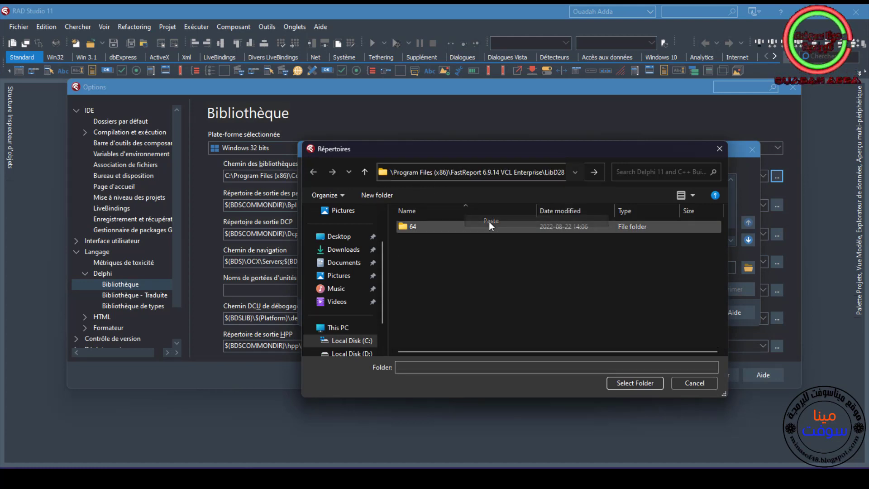
pyautogui.click(594, 173)
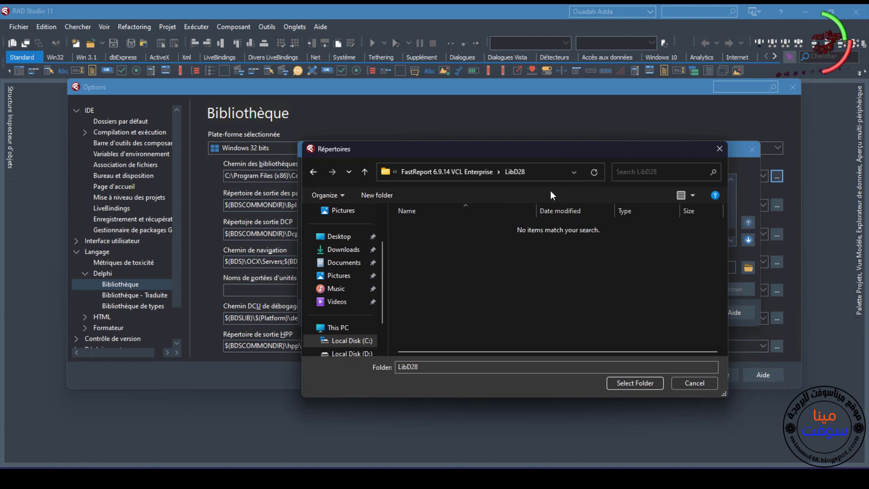
pyautogui.click(624, 385)
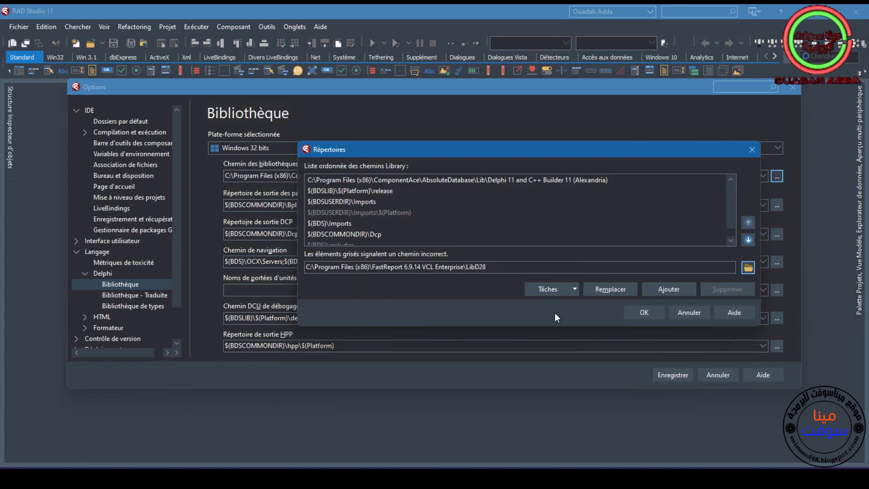
pyautogui.click(662, 291)
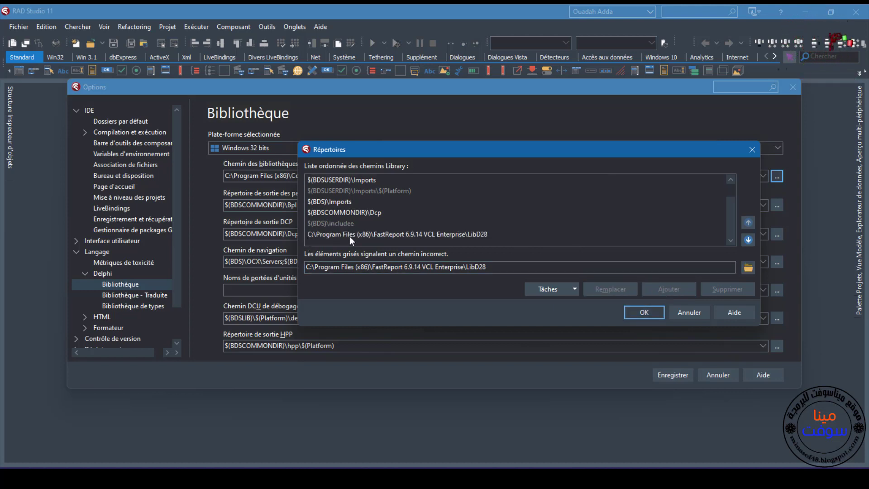
pyautogui.click(644, 312)
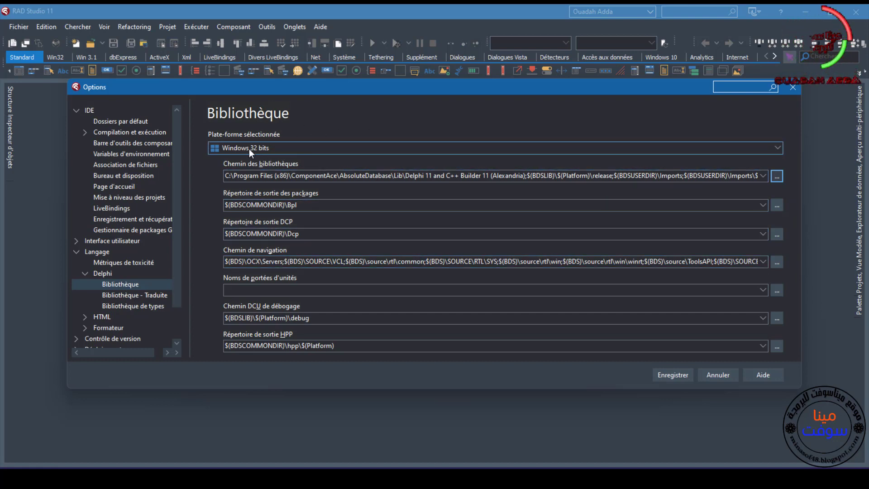
# - Check the available platforms, keep Windows 32 bits selected and save the library options
pyautogui.click(299, 148)
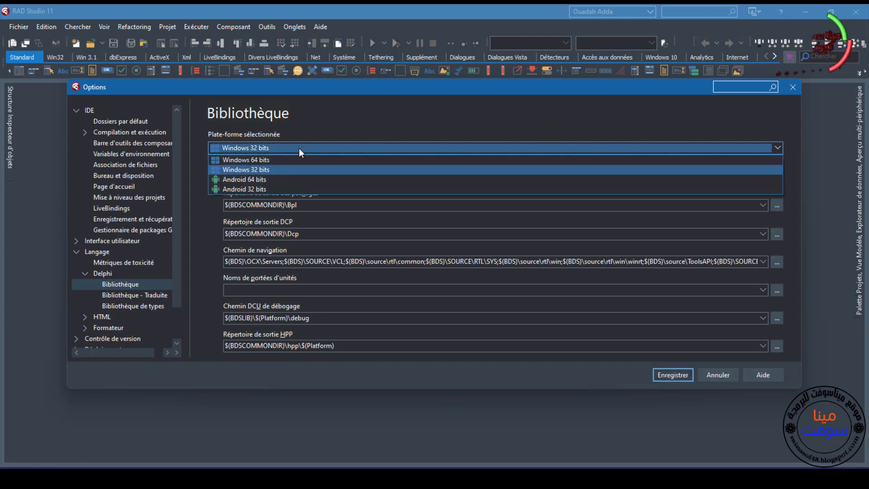
pyautogui.click(267, 152)
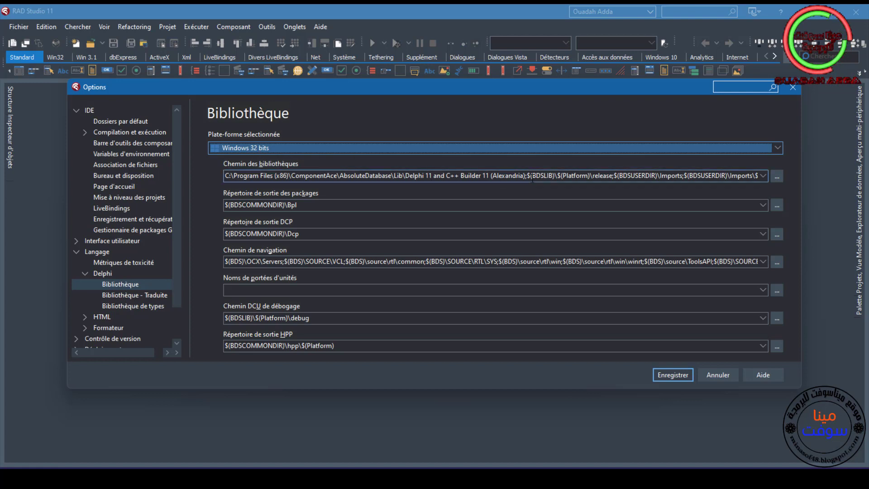
pyautogui.click(680, 376)
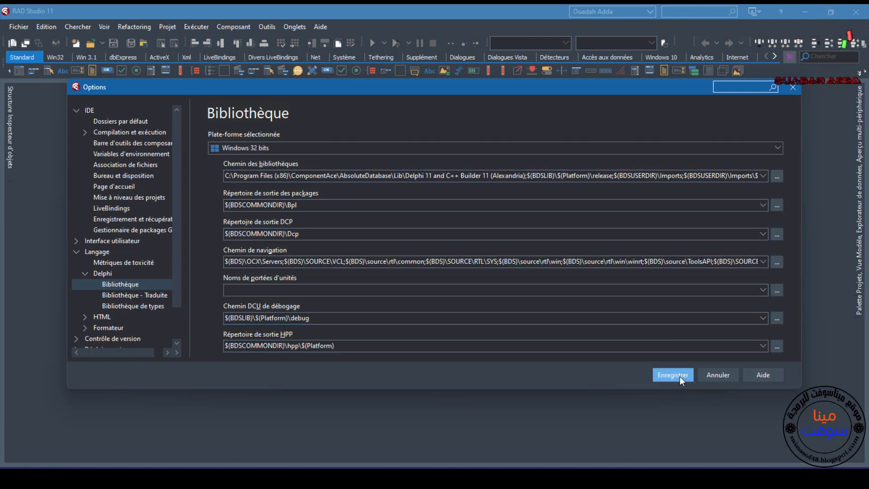
# - Try to install all the BPL files in the LibD28 folder as design packages
pyautogui.click(236, 27)
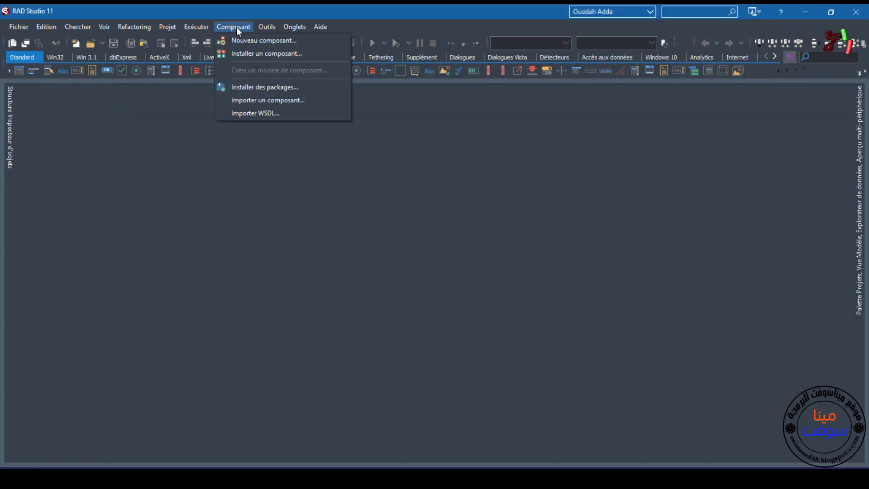
pyautogui.click(273, 89)
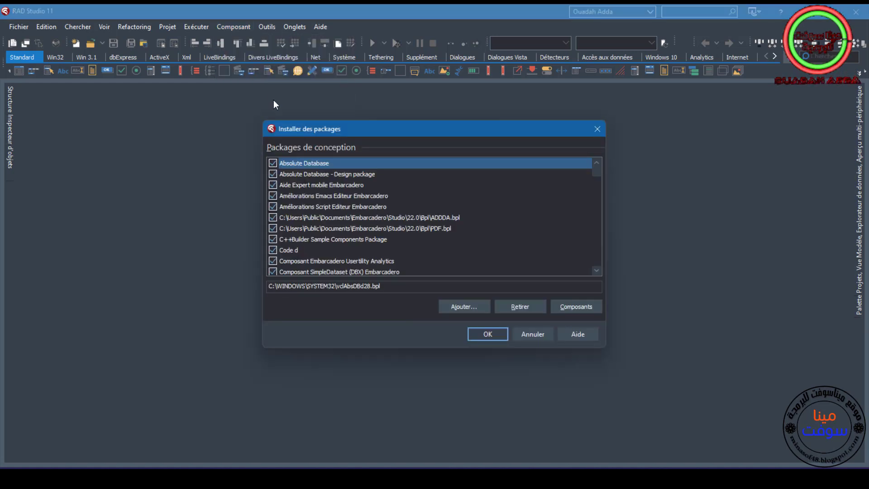
pyautogui.moveTo(417, 127); pyautogui.dragTo(432, 103)
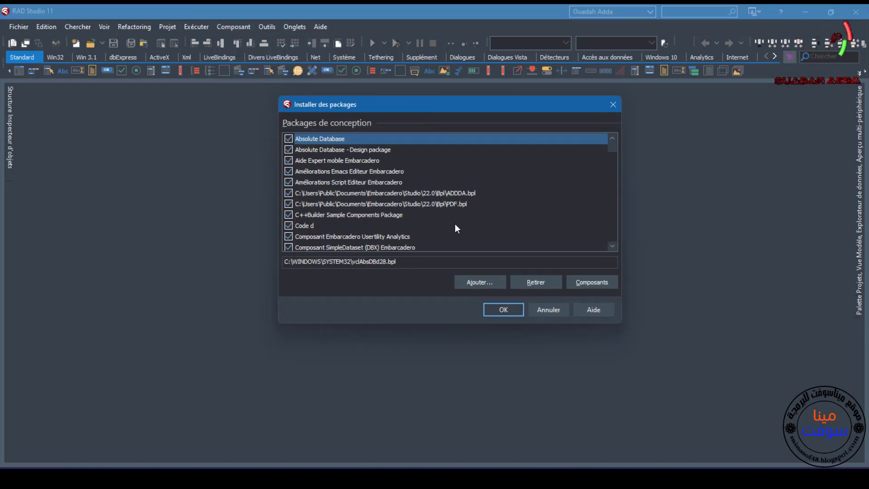
pyautogui.click(478, 282)
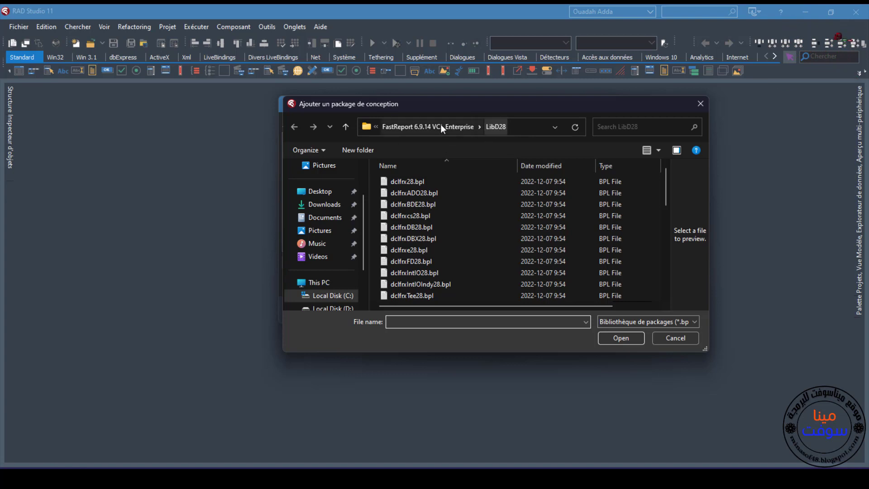
pyautogui.click(416, 183)
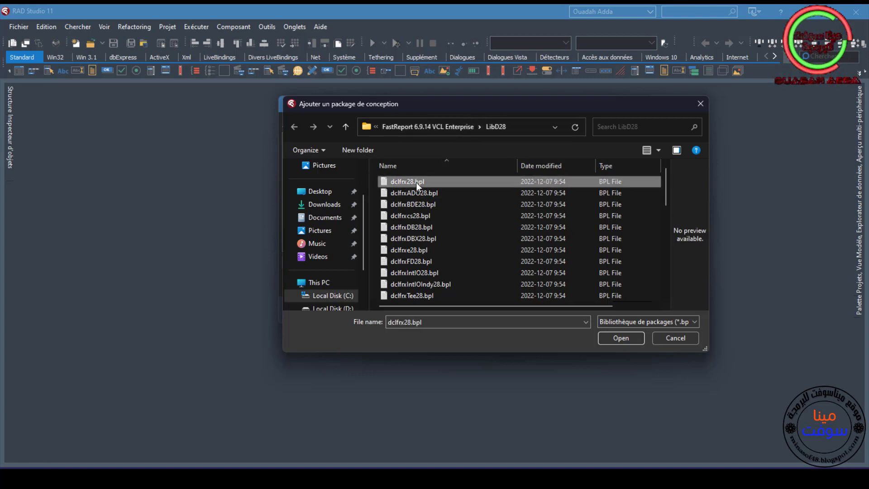
pyautogui.hotkey('ctrl', 'a')
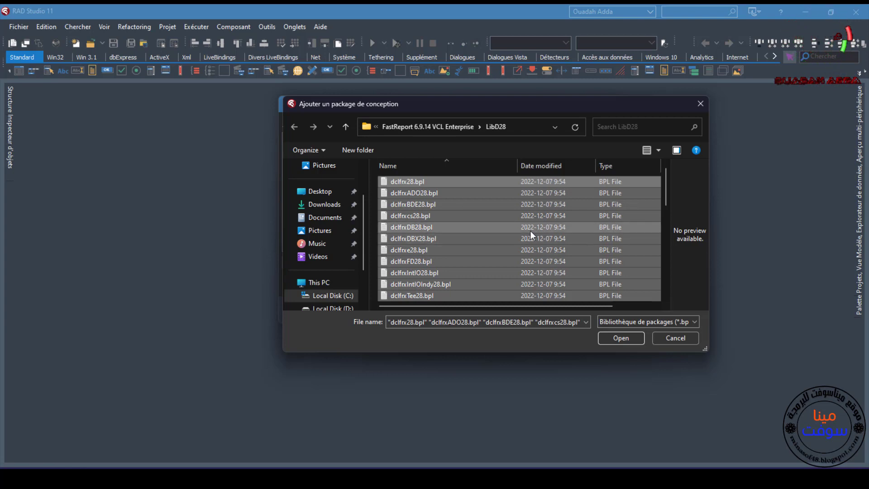
pyautogui.scroll(-10, 530, 230)
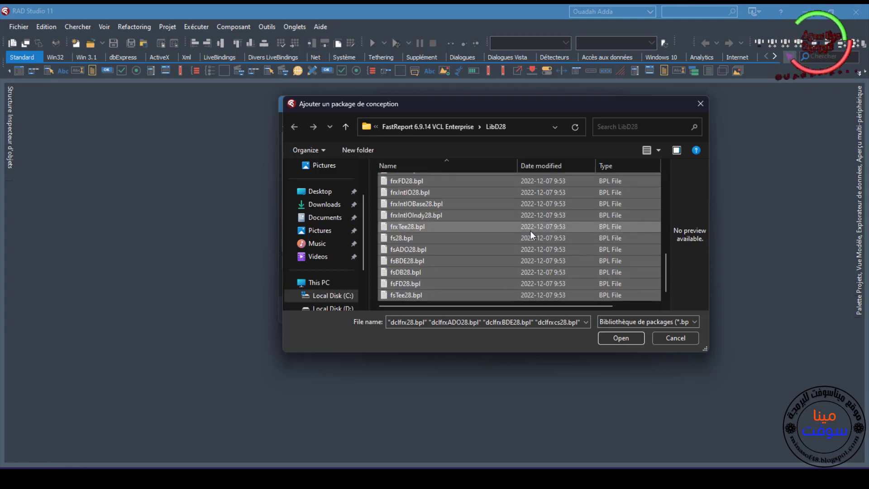
pyautogui.scroll(10, 530, 230)
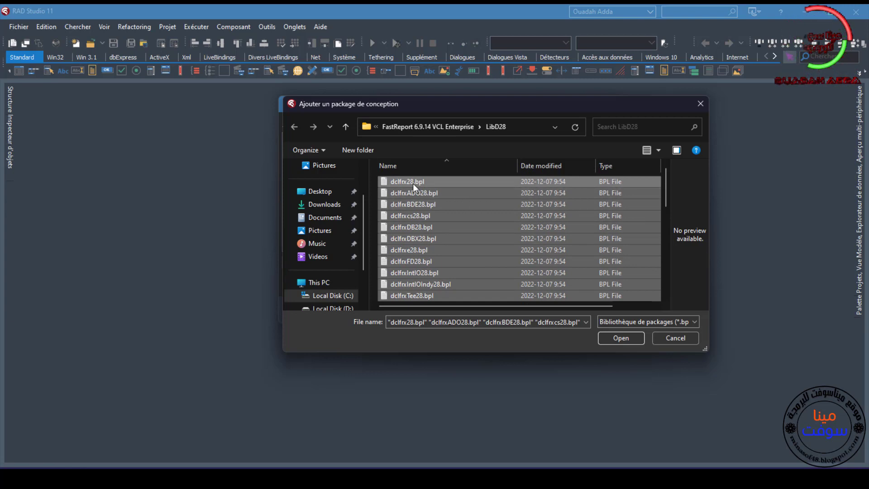
pyautogui.click(624, 338)
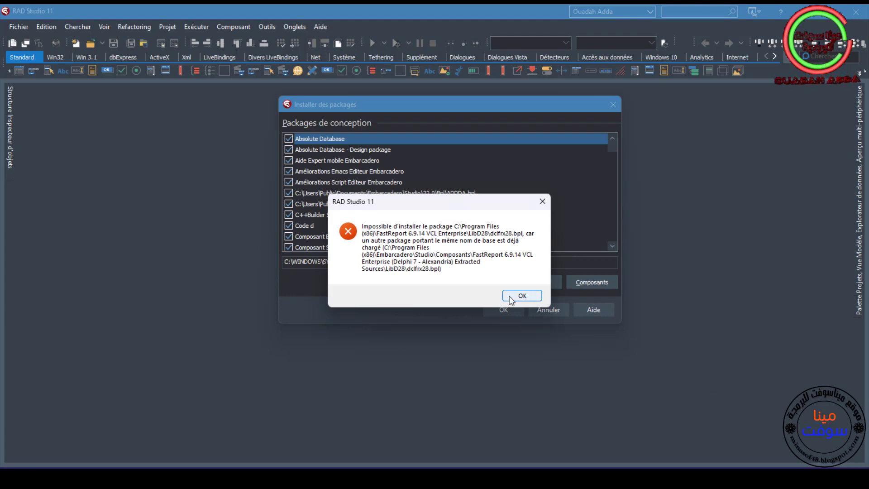
# - Dismiss the installation errors for the LibD28 packages and decline removing the Absolute Database package
pyautogui.click(516, 297)
pyautogui.click(517, 297)
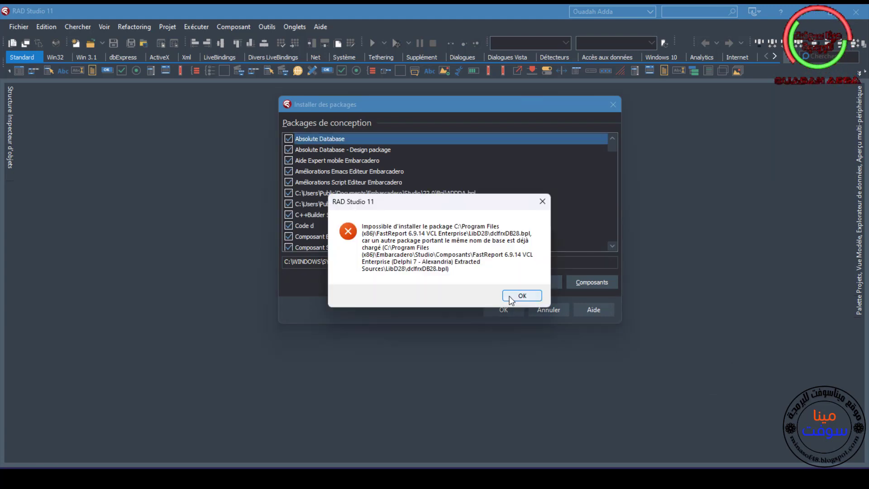
pyautogui.click(512, 298)
pyautogui.click(511, 299)
pyautogui.click(511, 299)
pyautogui.click(512, 299)
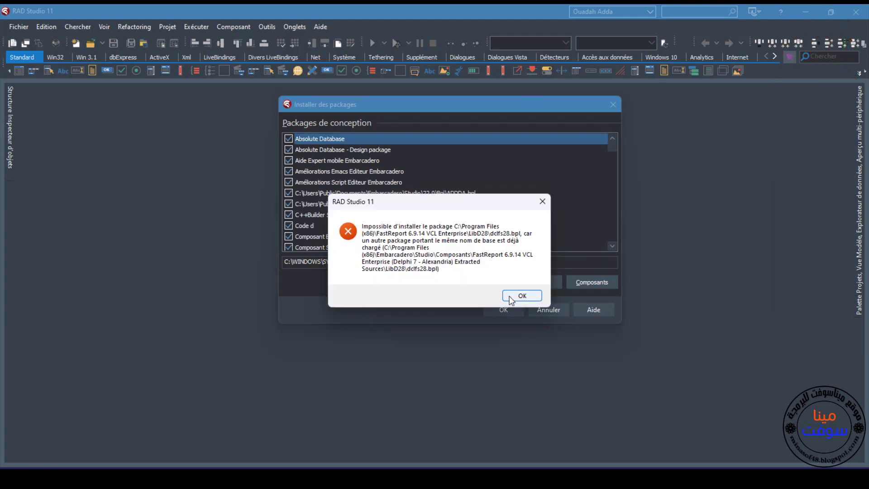
pyautogui.click(511, 299)
pyautogui.click(511, 299)
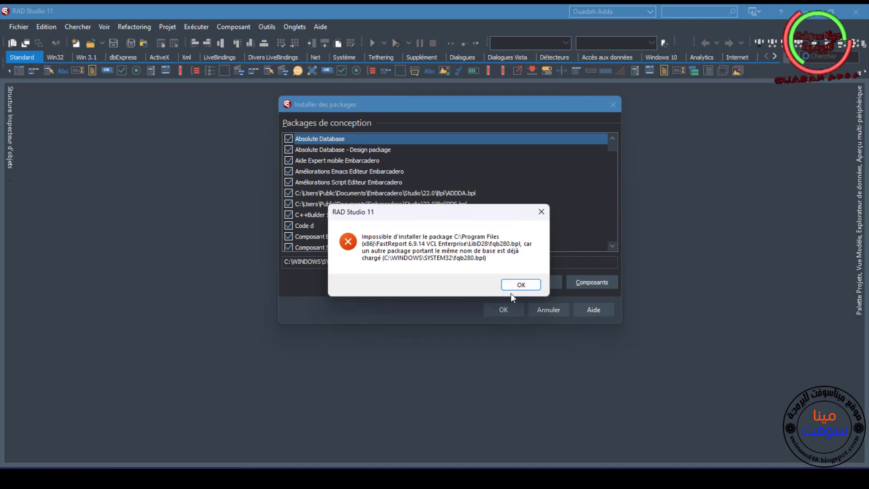
pyautogui.click(514, 285)
pyautogui.click(515, 285)
pyautogui.click(515, 285)
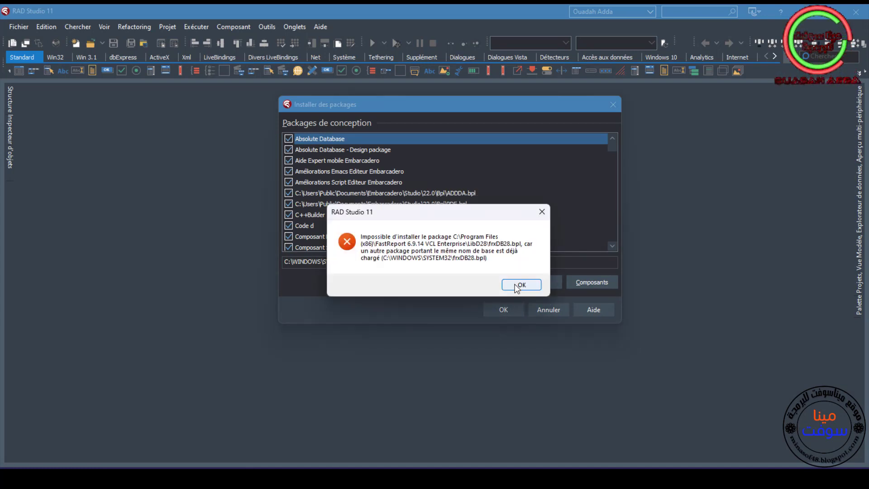
pyautogui.click(515, 285)
pyautogui.click(515, 284)
pyautogui.click(515, 284)
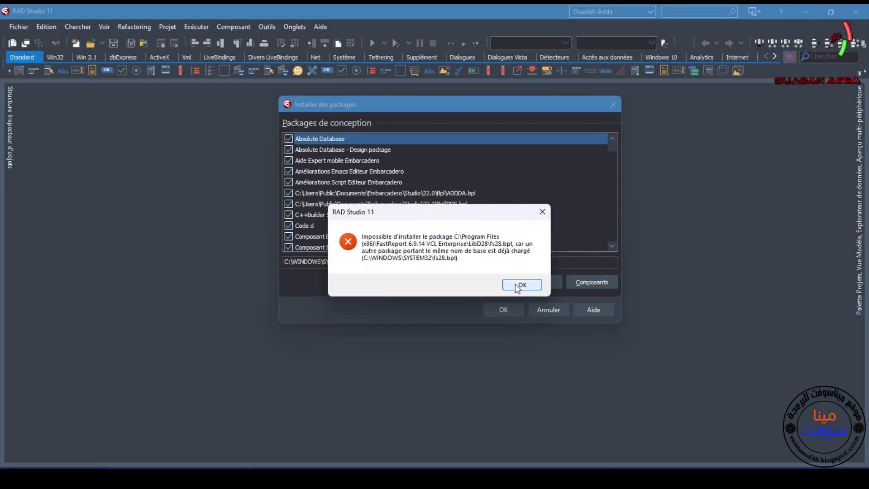
pyautogui.click(515, 284)
pyautogui.click(515, 284)
pyautogui.click(515, 284)
pyautogui.click(515, 284)
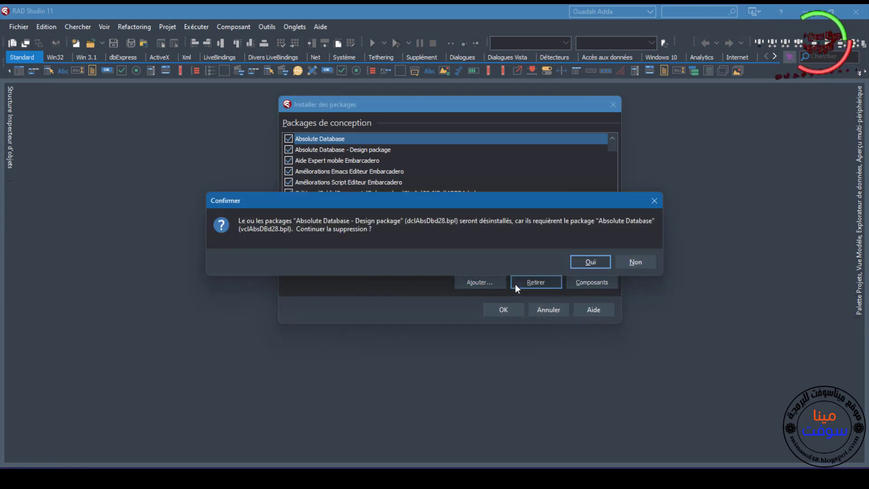
pyautogui.click(587, 260)
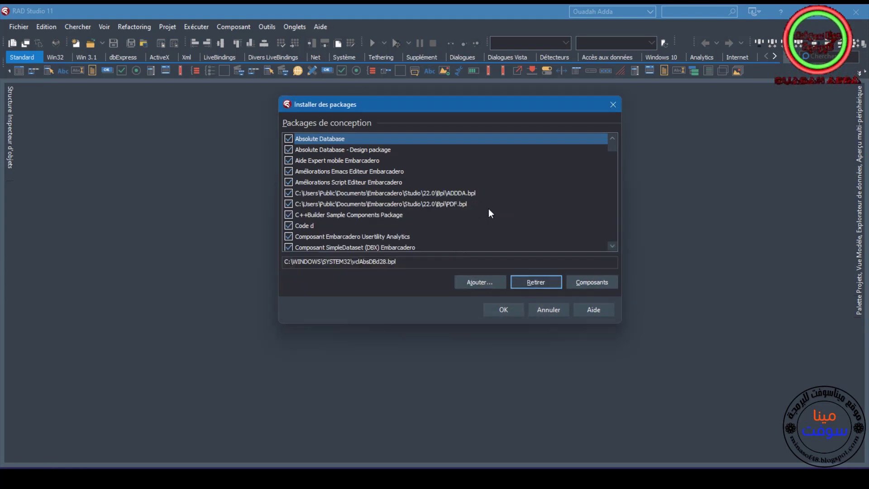
# - Examine the FastReport 6.0 and FastScript 1.9 entries in the list of design packages
pyautogui.scroll(-15, 490, 208)
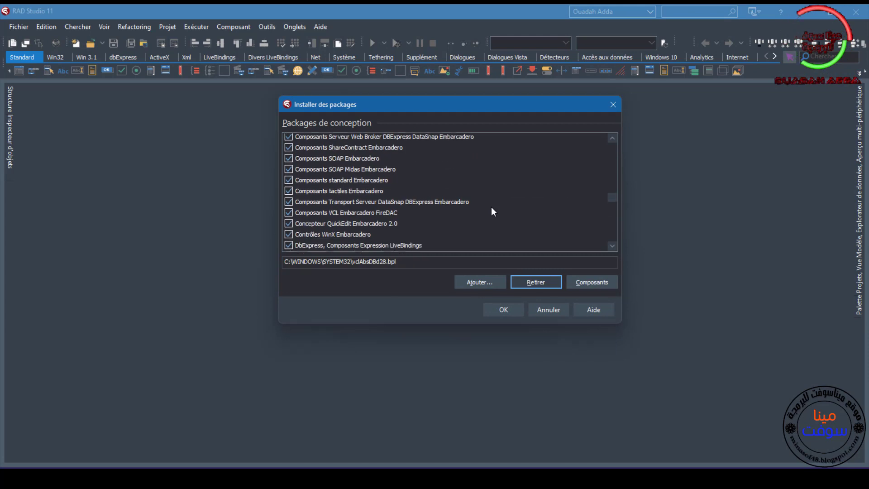
pyautogui.scroll(-15, 492, 208)
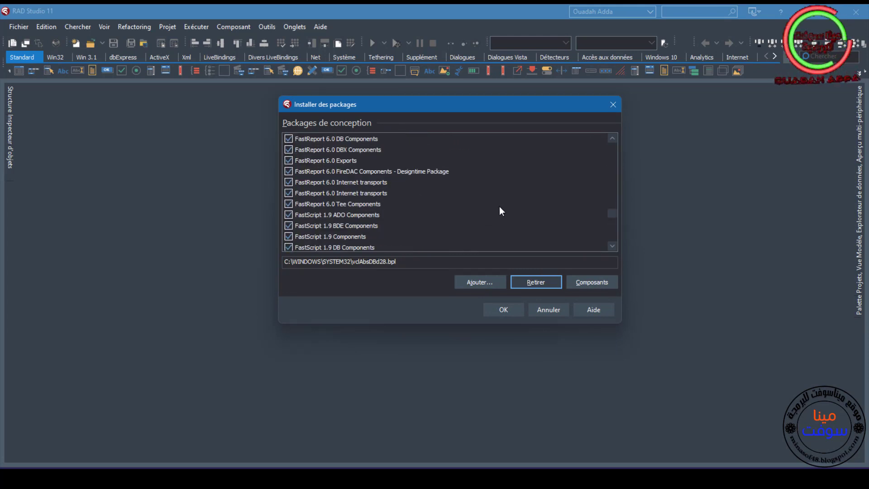
pyautogui.scroll(4, 346, 180)
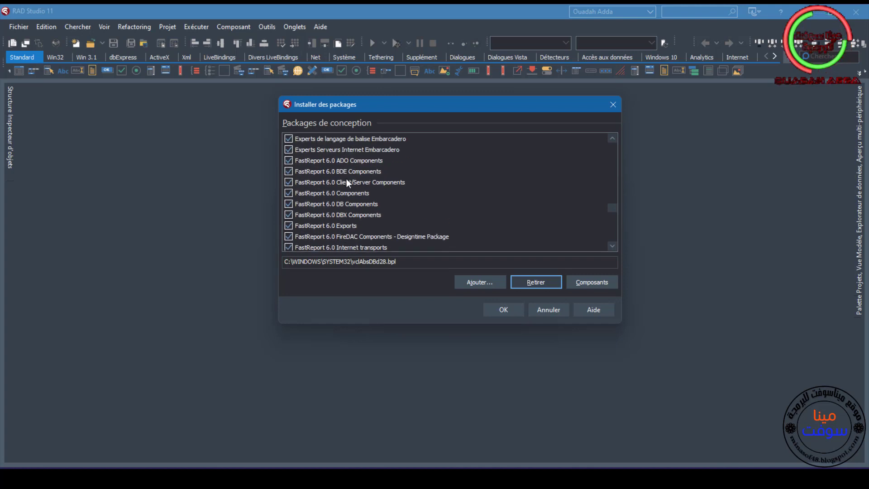
pyautogui.scroll(-1, 347, 182)
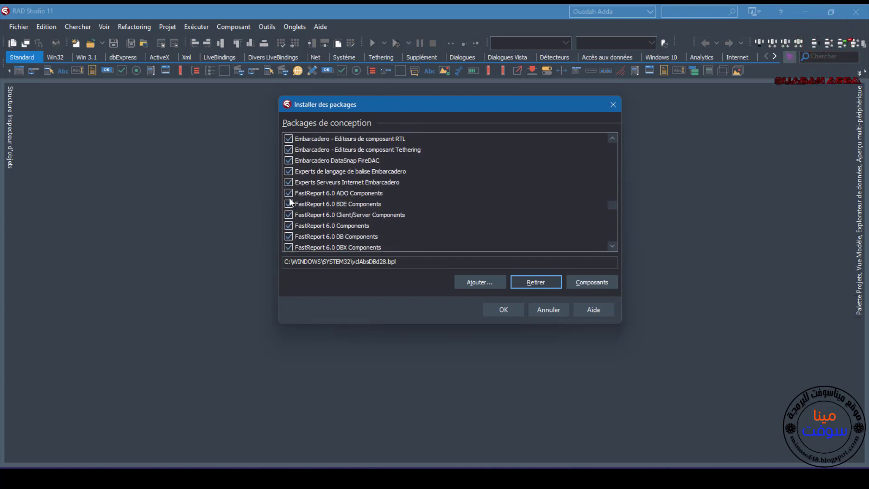
pyautogui.scroll(-2, 341, 194)
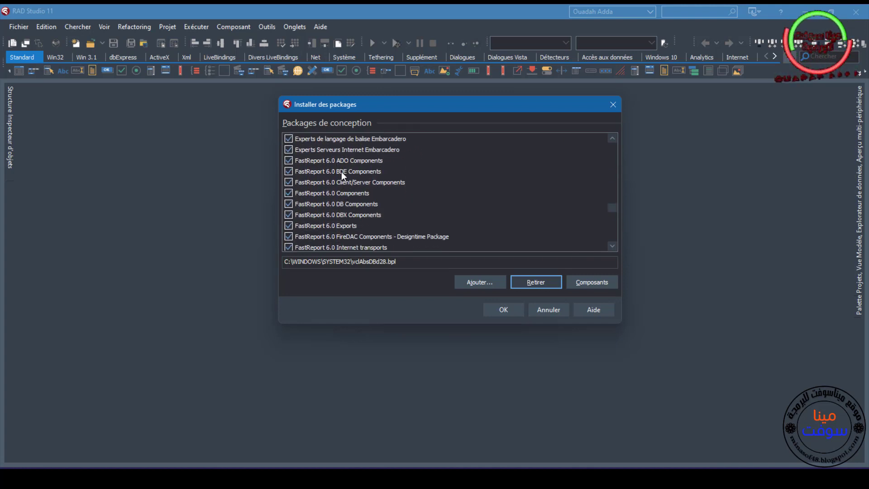
pyautogui.scroll(-1, 317, 174)
pyautogui.scroll(-1, 317, 181)
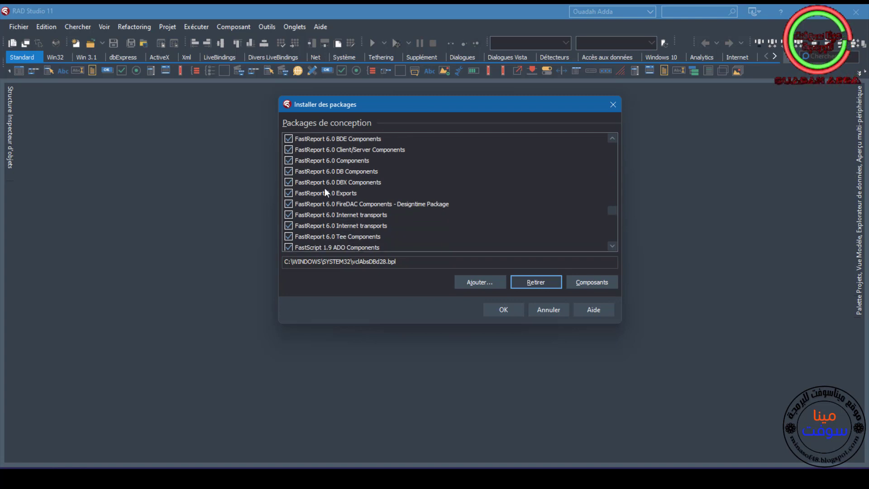
pyautogui.scroll(-1, 343, 192)
pyautogui.scroll(-1, 342, 194)
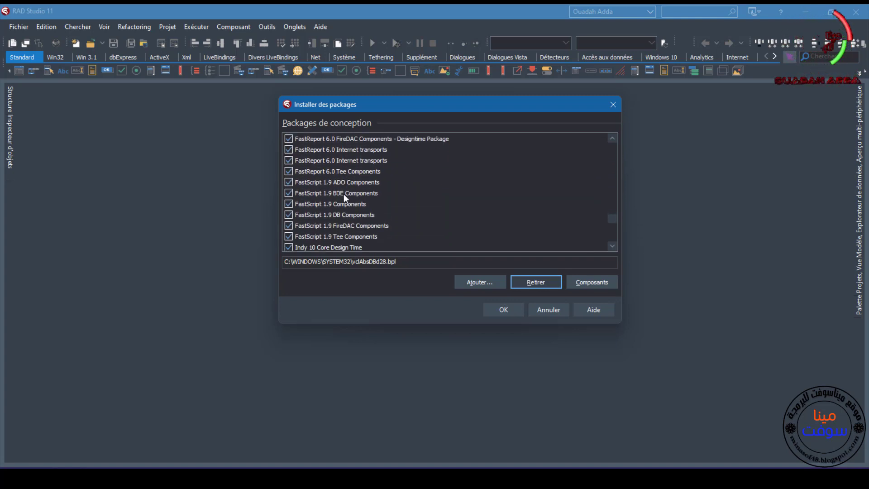
pyautogui.scroll(-2, 343, 193)
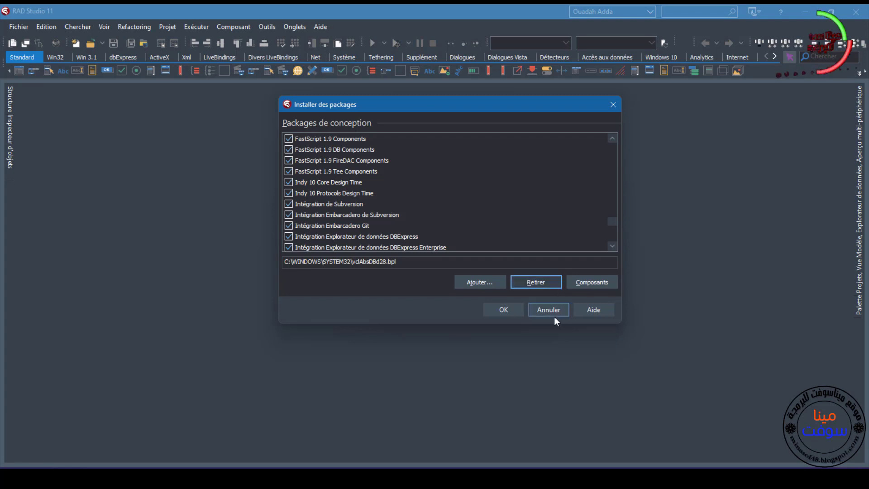
# - Confirm the design package list and restart RAD Studio
pyautogui.click(511, 311)
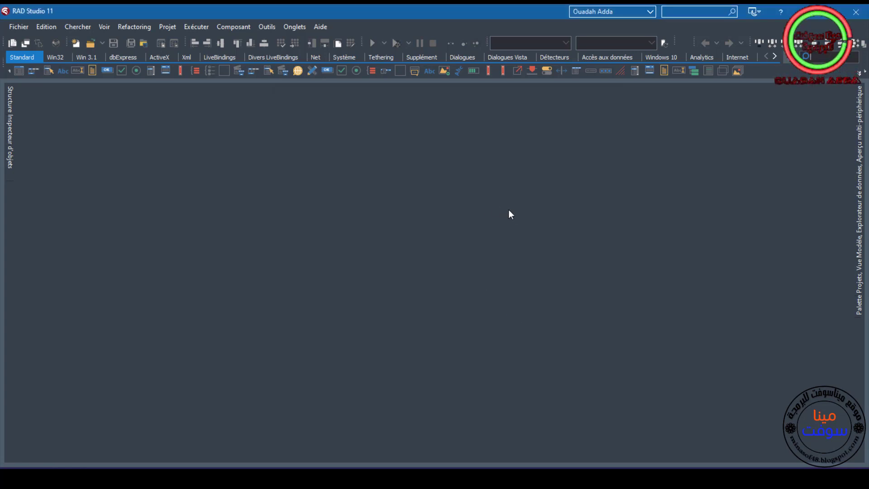
pyautogui.click(864, 13)
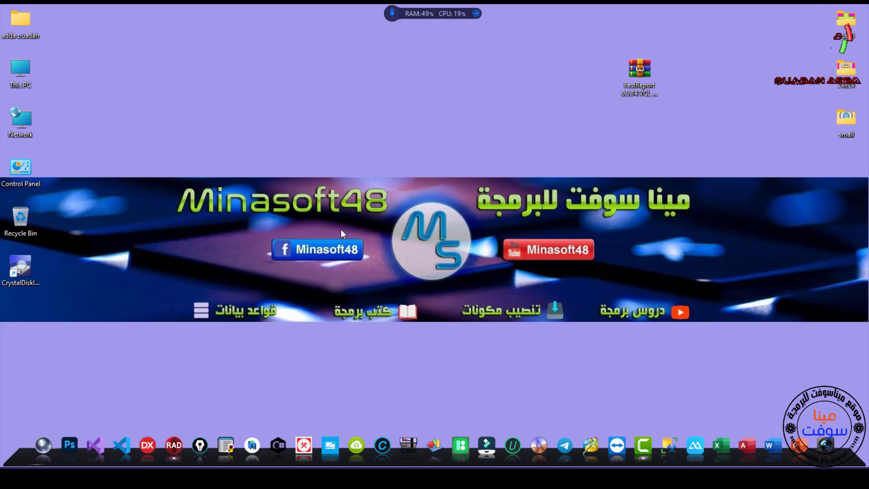
pyautogui.click(175, 447)
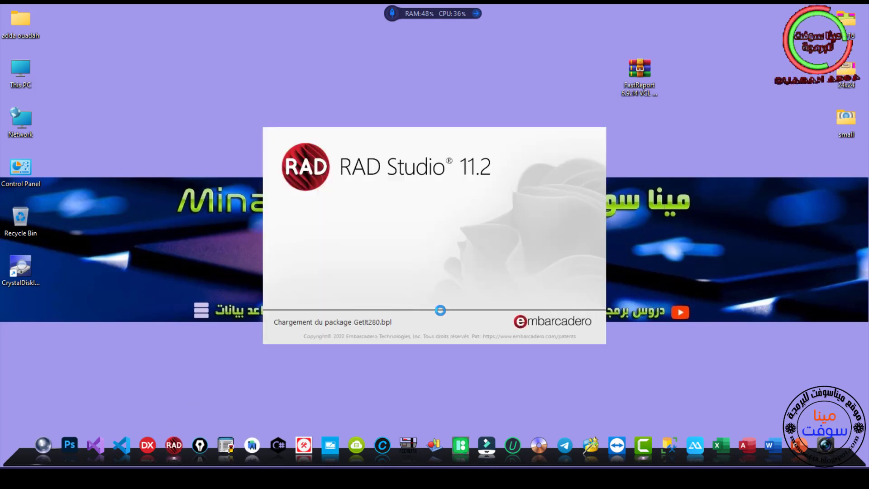